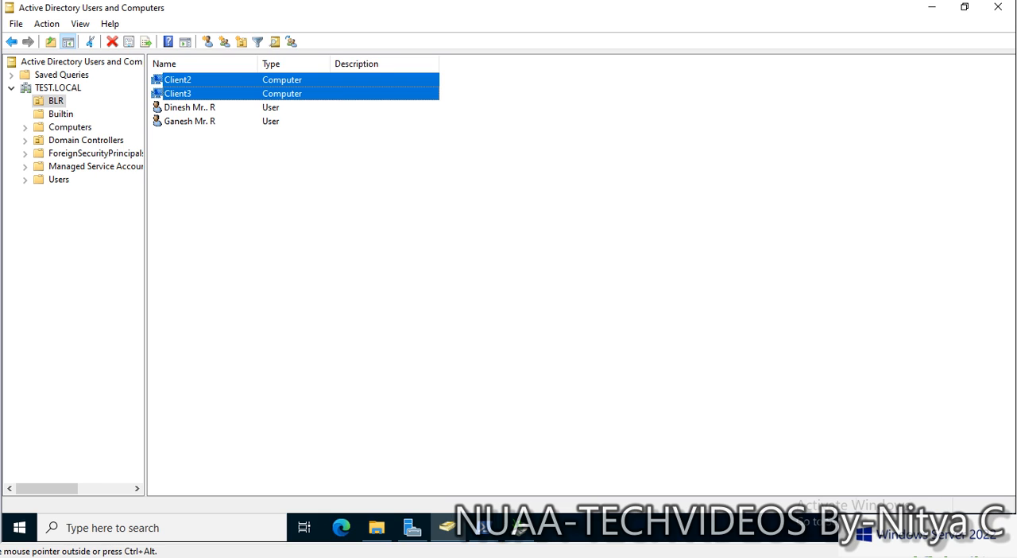
- Delete the computer accounts Client2 and Client3 from the BLR organizational unit and minimize Active Directory Users and Computers
{"action": "key", "text": "Delete"}
{"action": "left_click", "coordinate": [540, 316]}
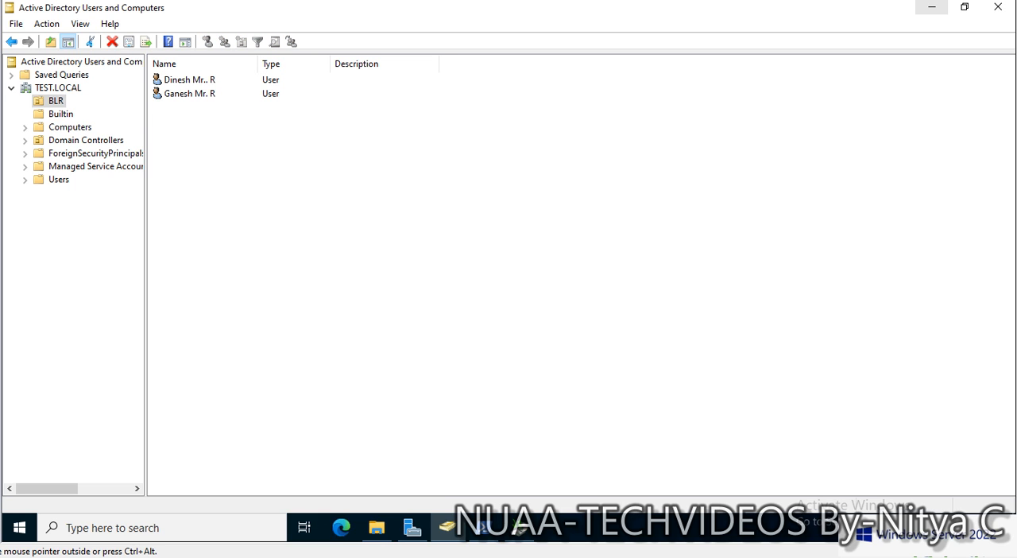
{"action": "left_click", "coordinate": [932, 7]}
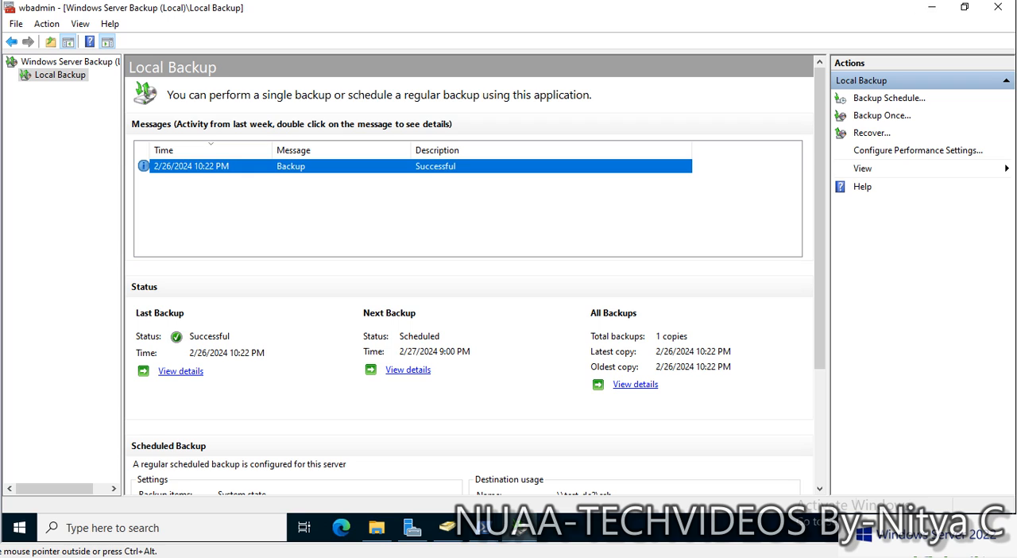
- Switch to PowerShell to review which server holds the FSMO roles and this machine's hostname
{"action": "left_click", "coordinate": [484, 528]}
{"action": "left_click", "coordinate": [379, 292]}
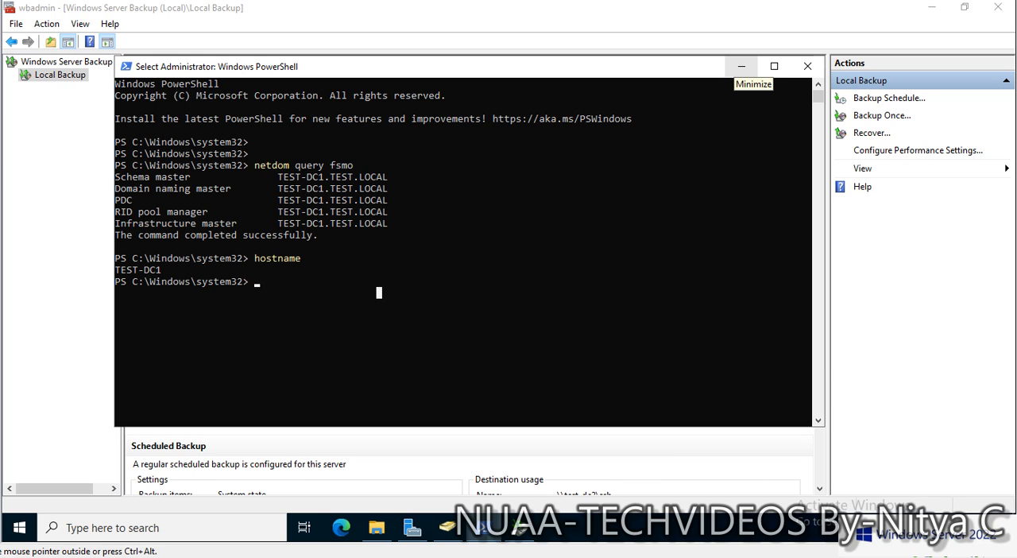
{"action": "left_click", "coordinate": [741, 66]}
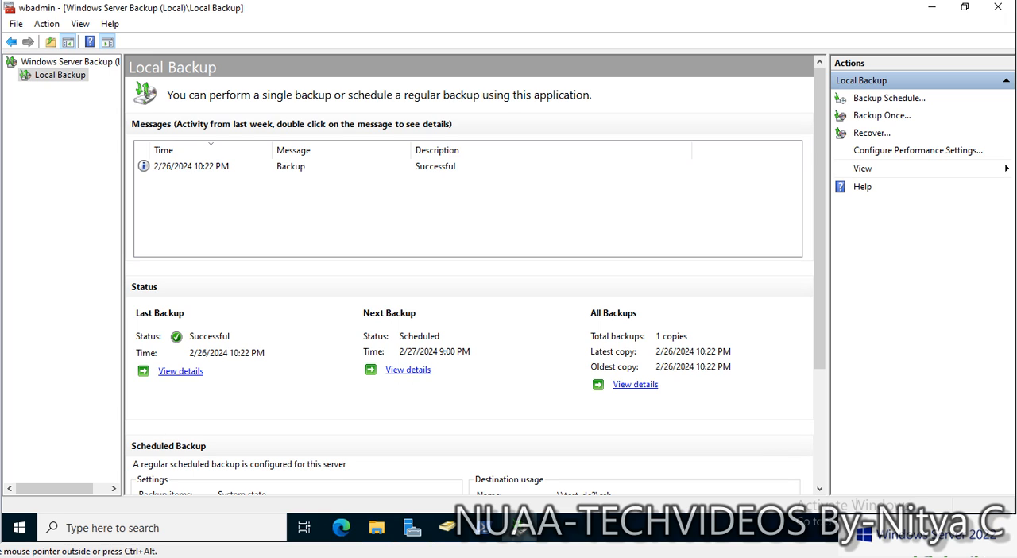
- Widen the console tree in Windows Server Backup and check the backup entry in the messages list
{"action": "left_click_drag", "start_coordinate": [123, 171], "coordinate": [189, 169]}
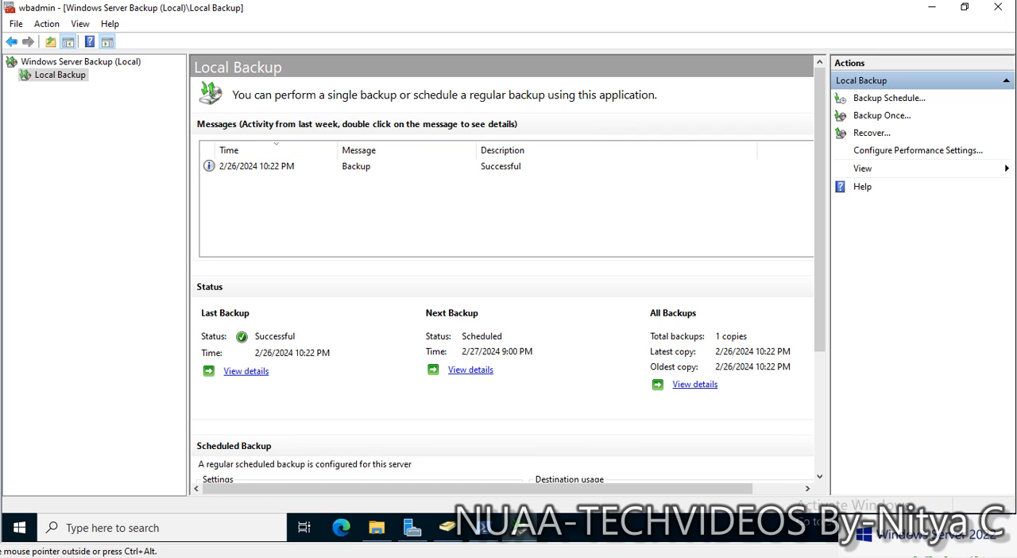
{"action": "left_click", "coordinate": [269, 166]}
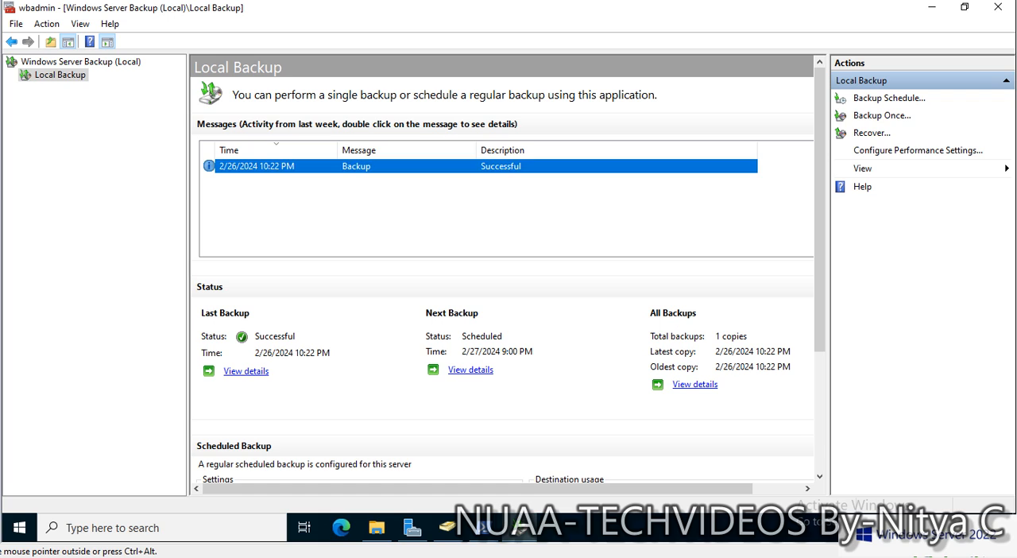
{"action": "left_click", "coordinate": [380, 208]}
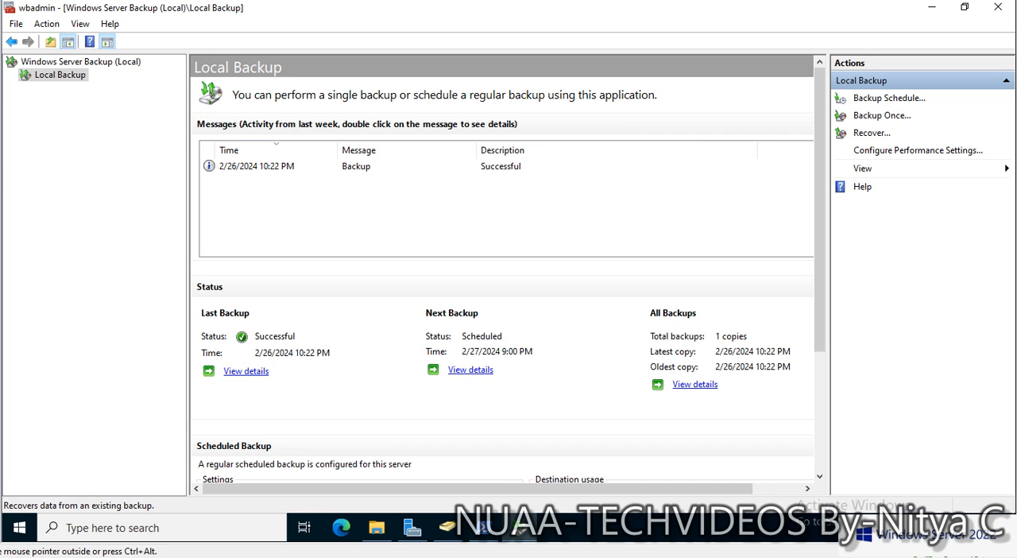
- Start a recovery from a backup stored on another location, using a remote shared folder as the location type
{"action": "left_click", "coordinate": [872, 133]}
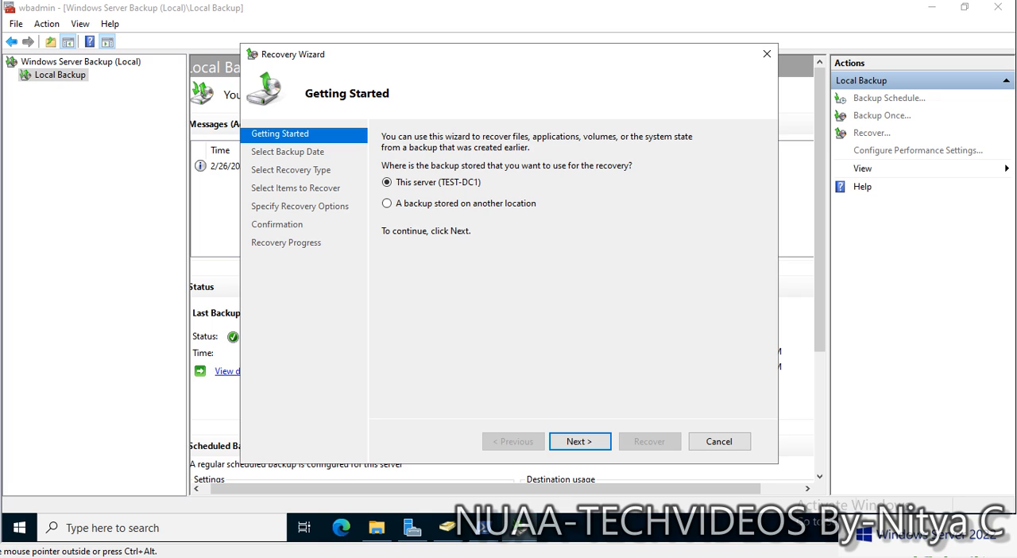
{"action": "left_click", "coordinate": [387, 203]}
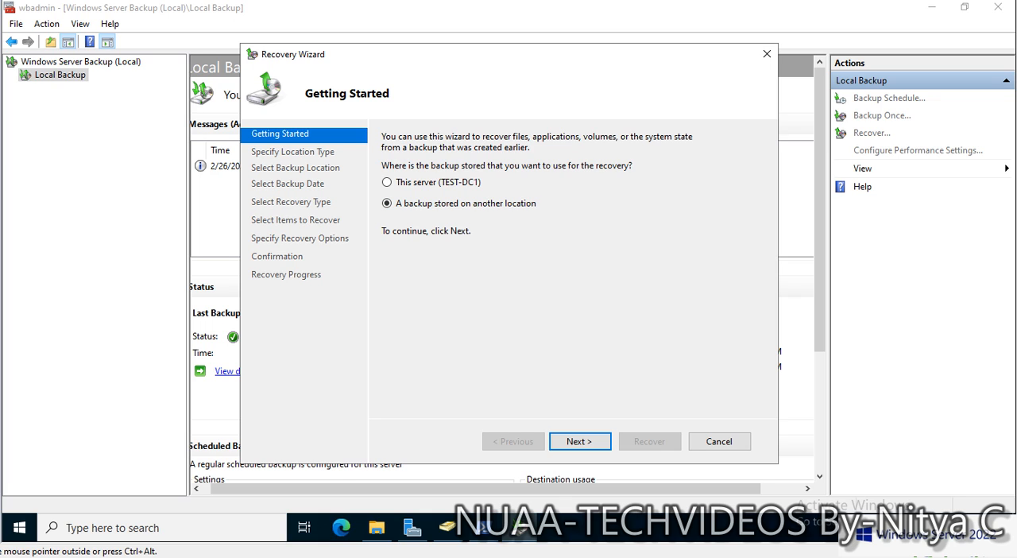
{"action": "left_click", "coordinate": [579, 441]}
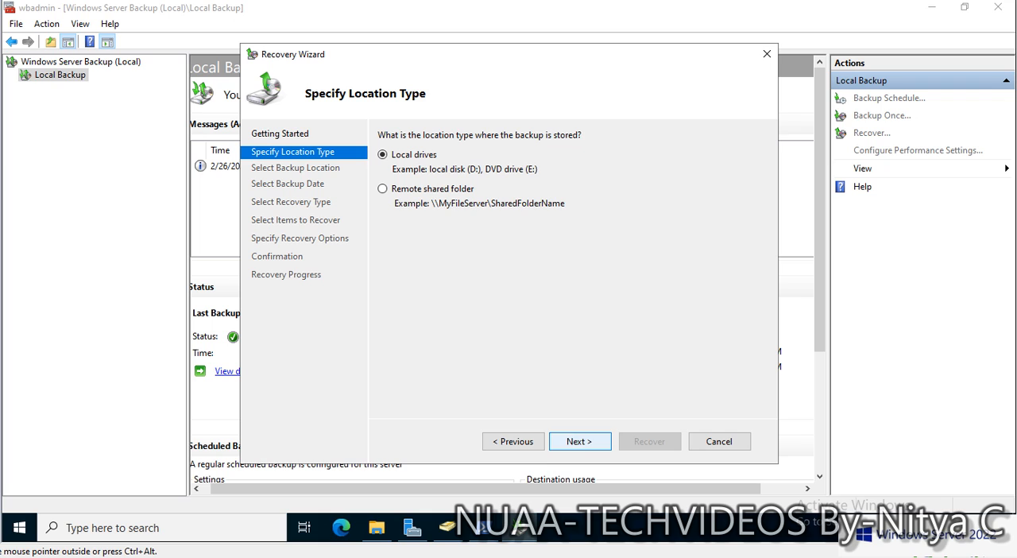
{"action": "left_click", "coordinate": [383, 189]}
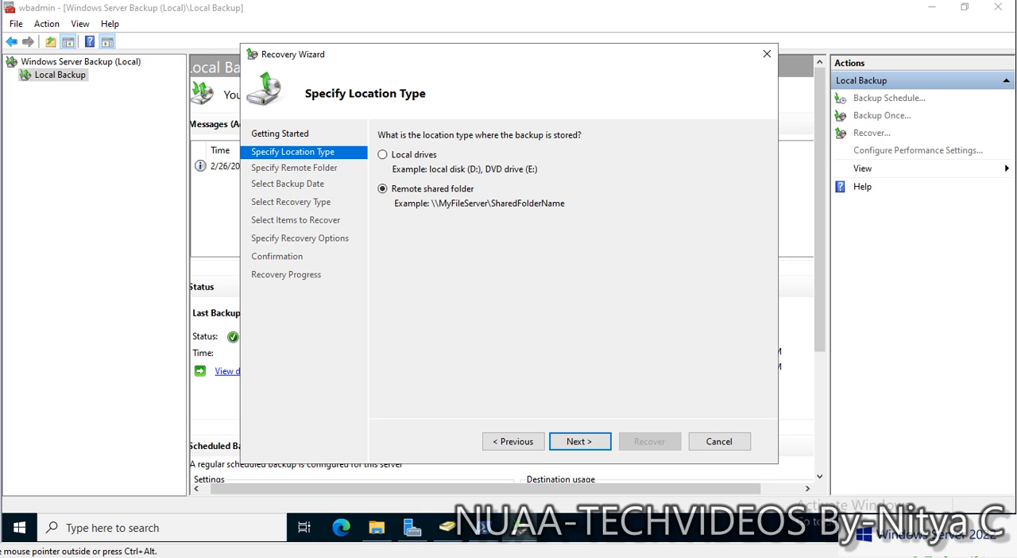
{"action": "left_click", "coordinate": [579, 440]}
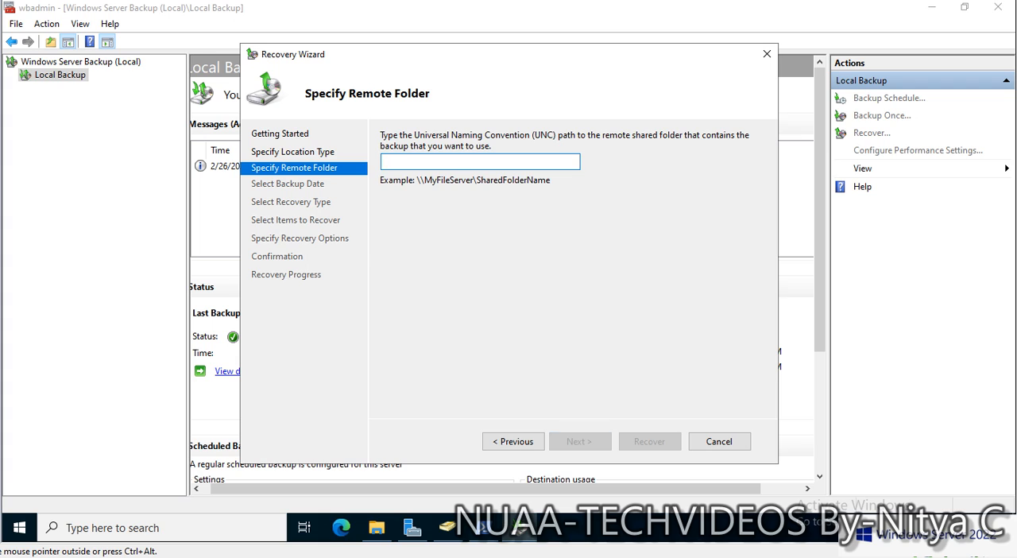
- Specify \\test-dc2\SSB as the remote shared folder that contains the backup
{"action": "type", "text": "\\\\"}
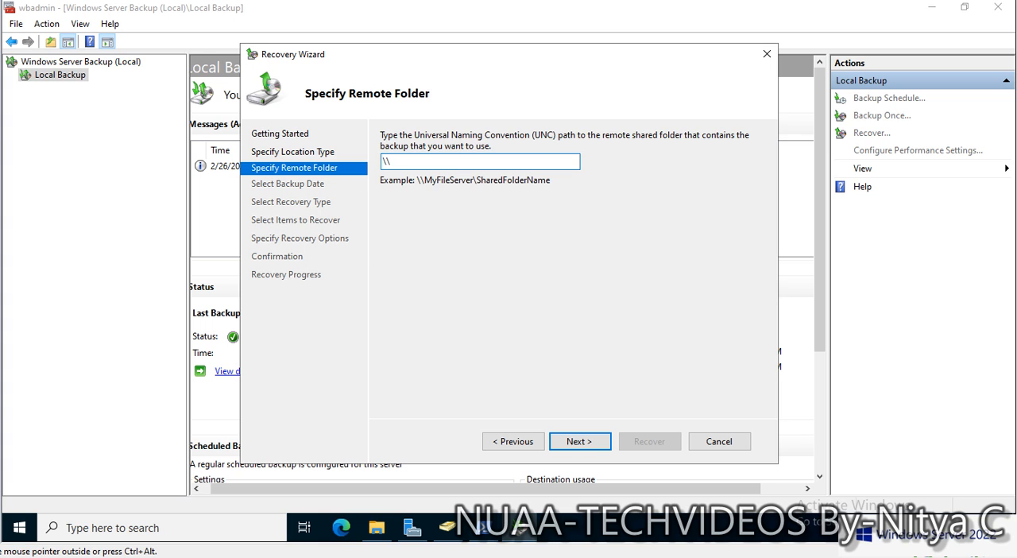
{"action": "type", "text": "test-dc2\\"}
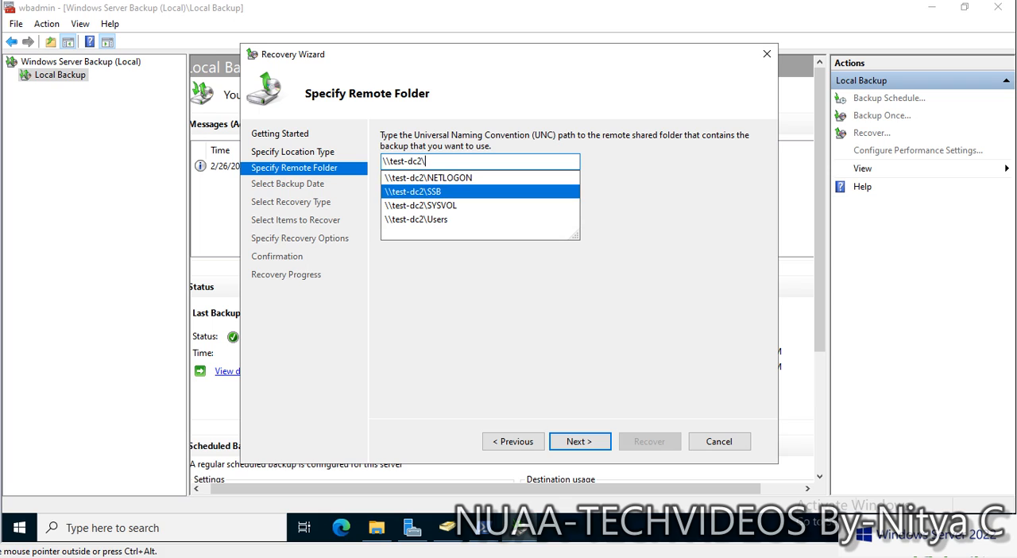
{"action": "left_click", "coordinate": [413, 191]}
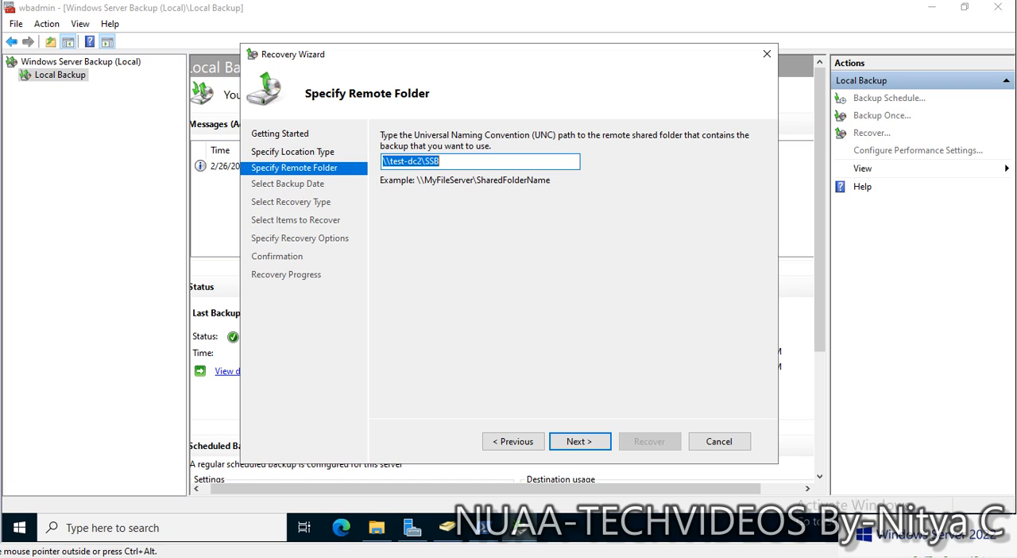
{"action": "left_click", "coordinate": [579, 440]}
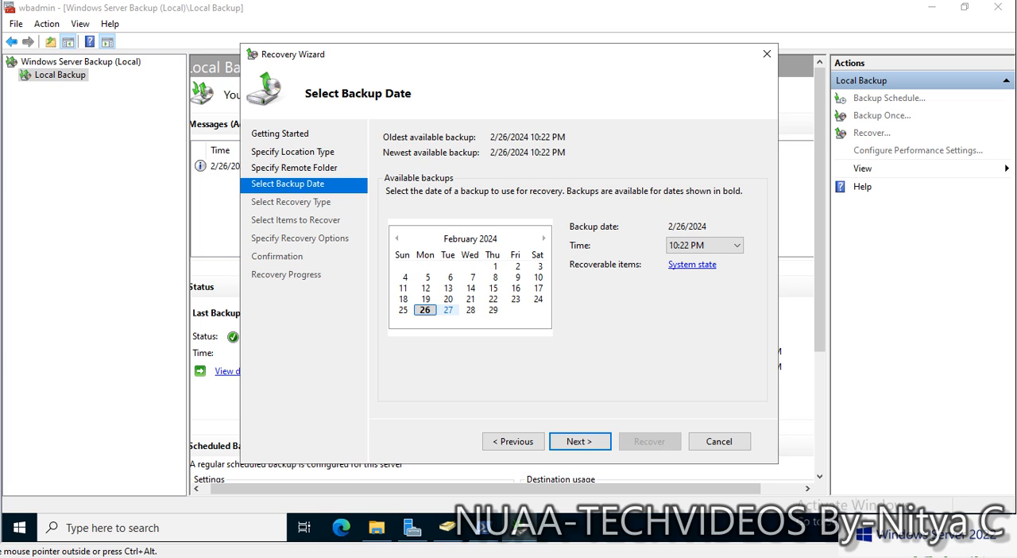
- Accept the 2/26/2024 10:22 PM backup and choose System state as the recovery type
{"action": "left_click", "coordinate": [579, 441]}
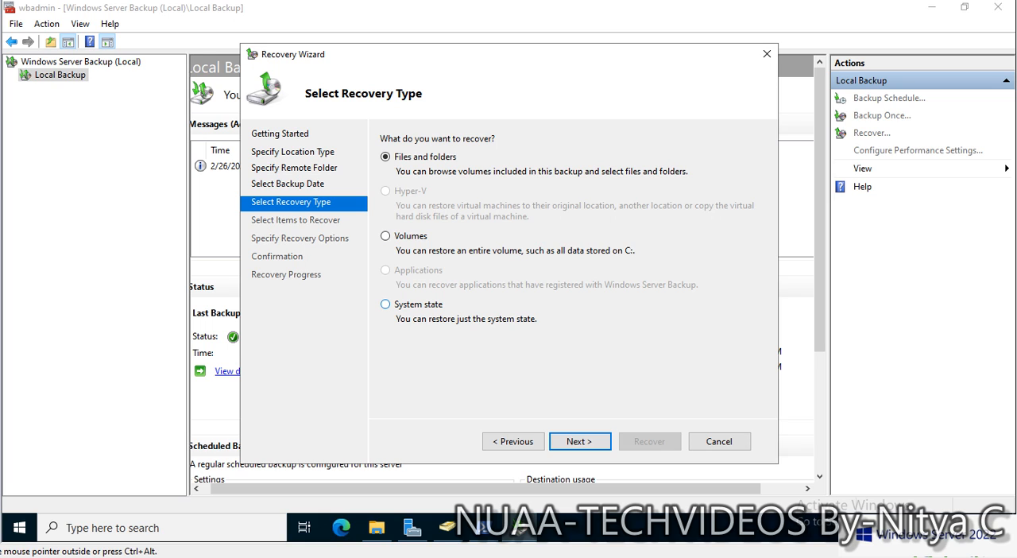
{"action": "left_click", "coordinate": [385, 304]}
{"action": "left_click", "coordinate": [579, 441]}
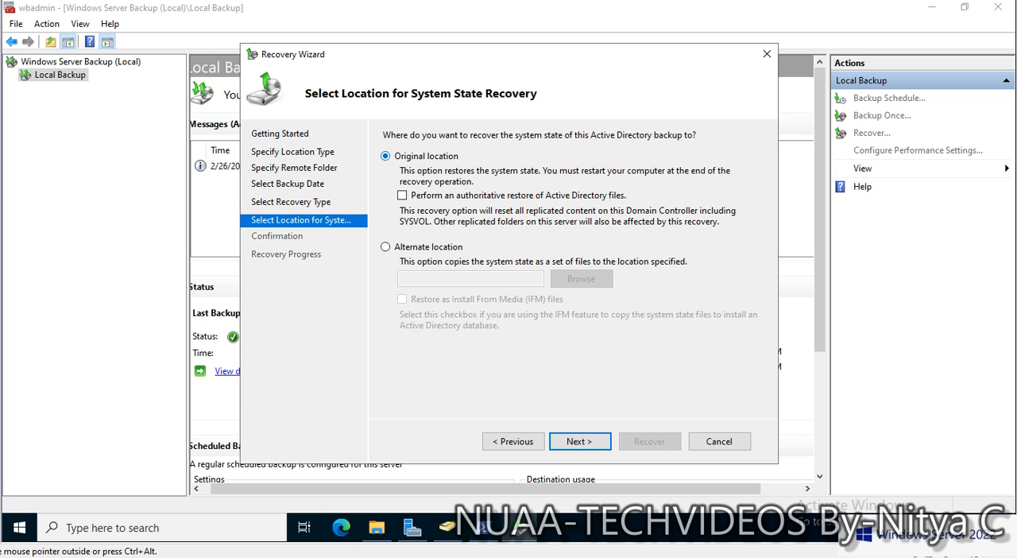
- Try an authoritative restore of Active Directory files to the original location, and cancel the recovery wizard
{"action": "left_click", "coordinate": [447, 526]}
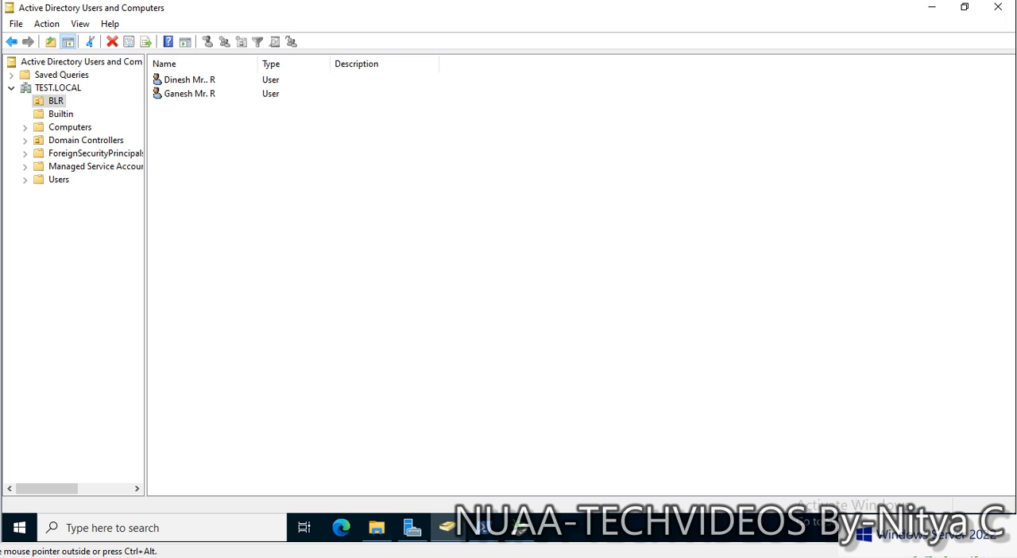
{"action": "left_click", "coordinate": [931, 7]}
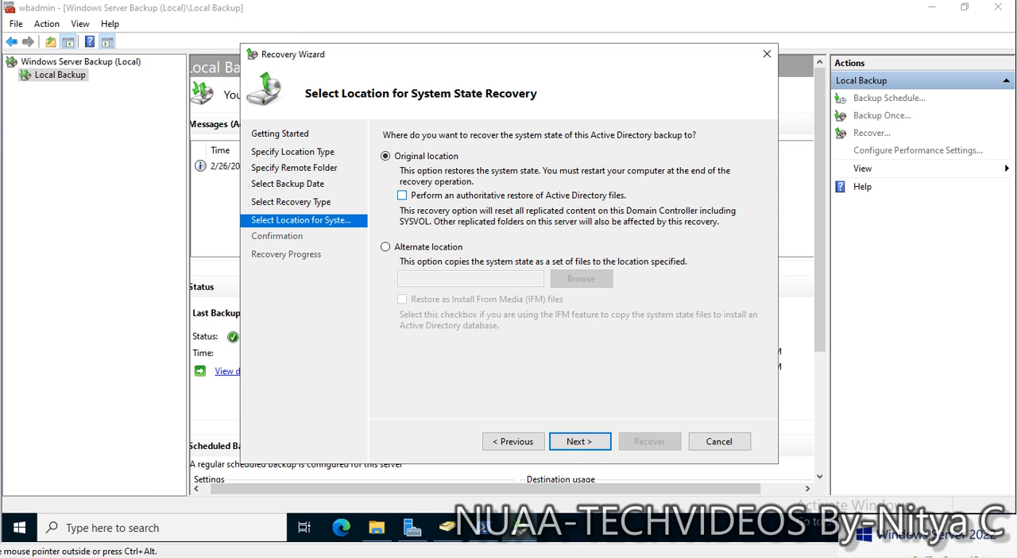
{"action": "left_click", "coordinate": [402, 196]}
{"action": "left_click", "coordinate": [579, 441]}
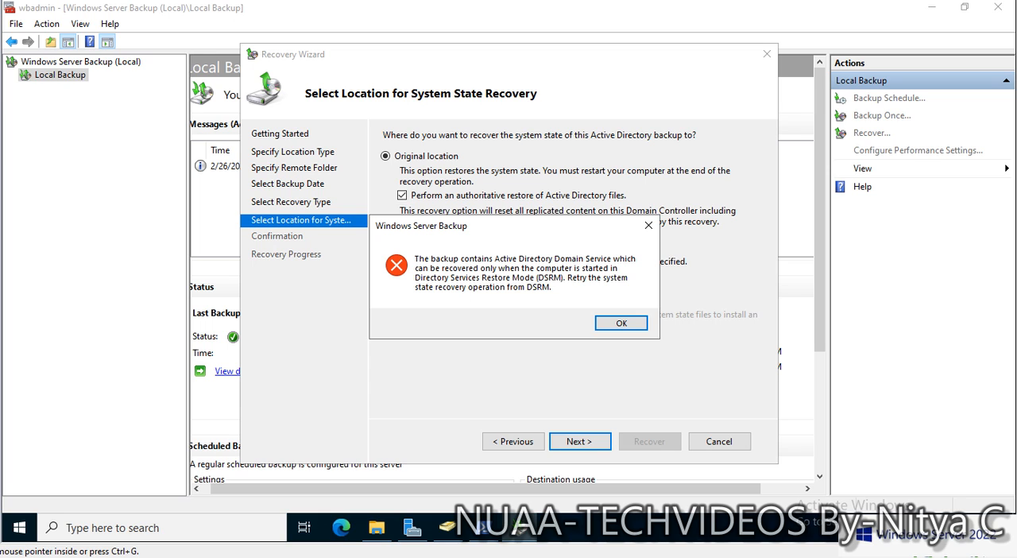
{"action": "left_click", "coordinate": [621, 322]}
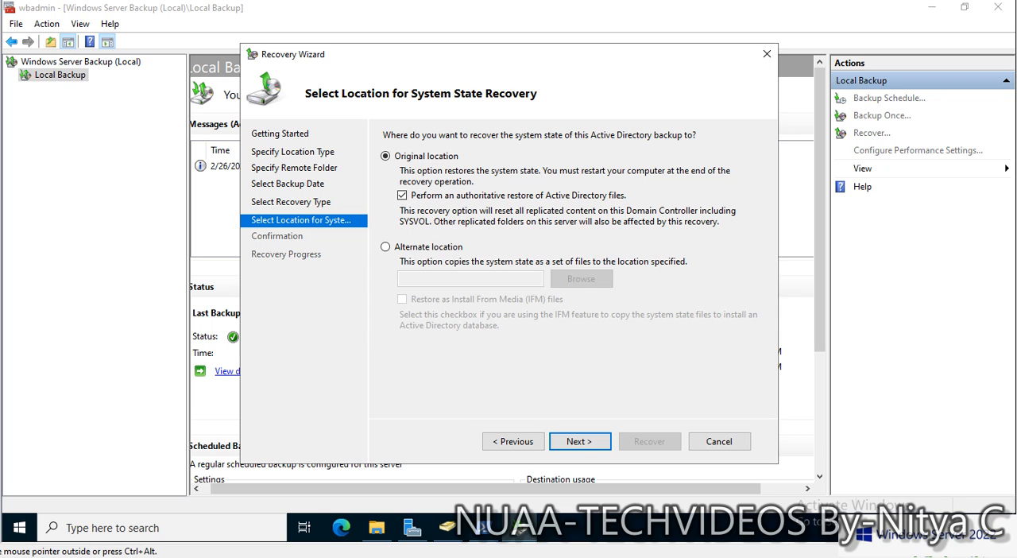
{"action": "left_click", "coordinate": [719, 441]}
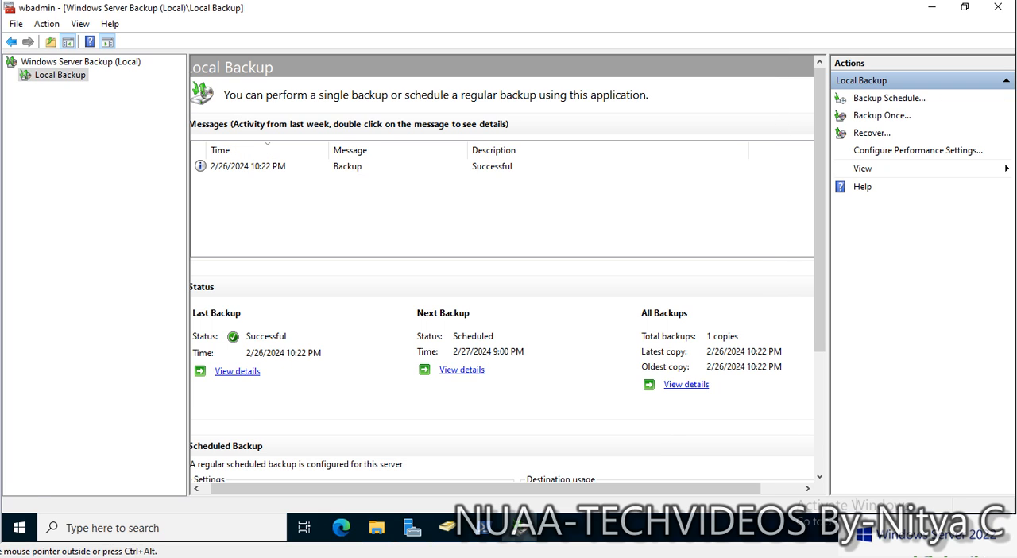
- Minimize Windows Server Backup and run msconfig to open System Configuration
{"action": "left_click", "coordinate": [930, 7]}
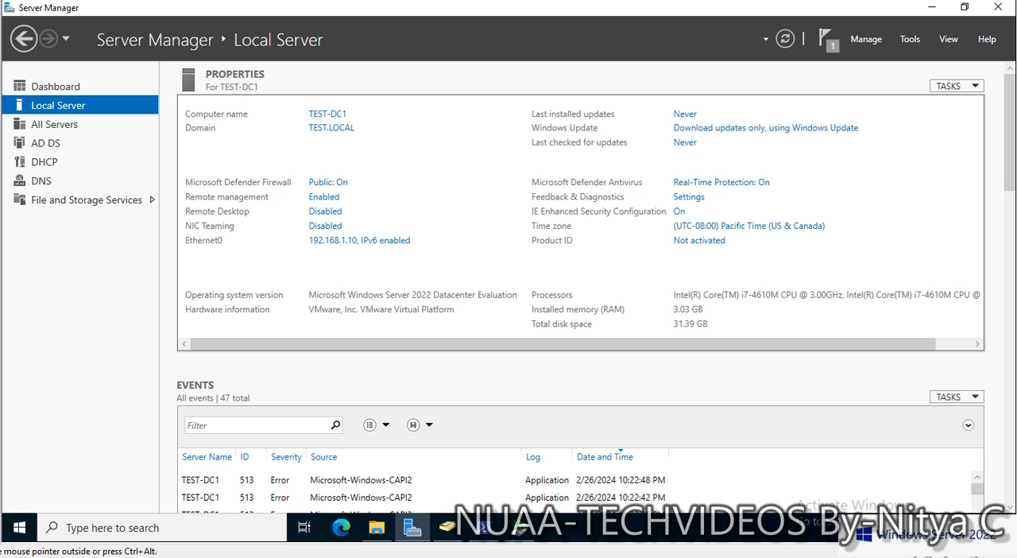
{"action": "right_click", "coordinate": [19, 527]}
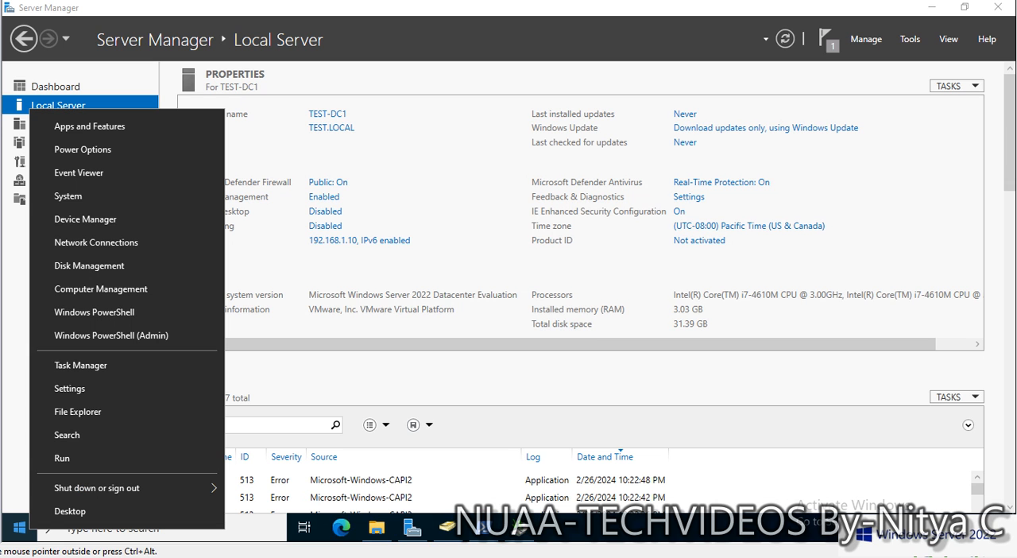
{"action": "left_click", "coordinate": [62, 457]}
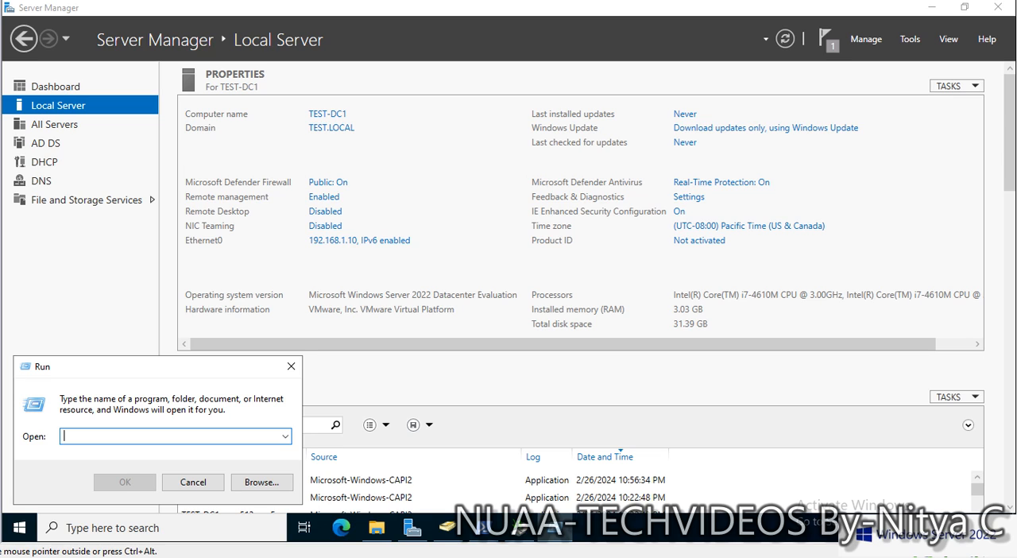
{"action": "type", "text": "msc"}
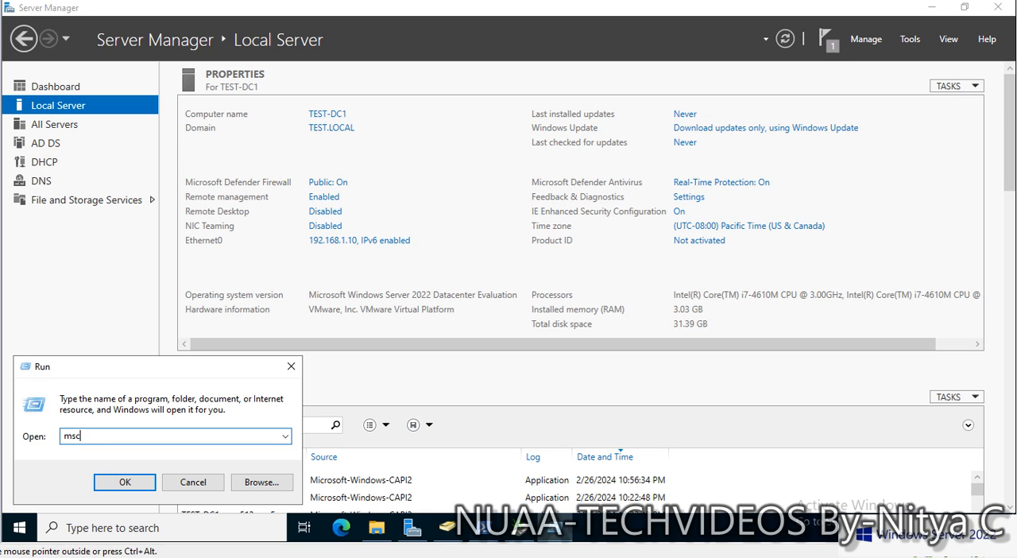
{"action": "type", "text": "onfig"}
{"action": "key", "text": "Return"}
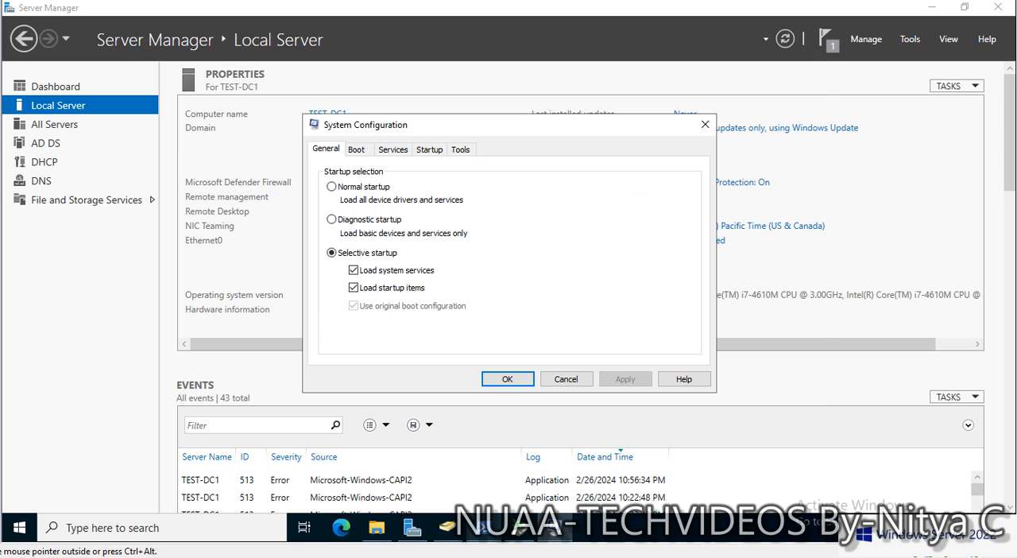
- Enable safe boot with the Active Directory repair option in System Configuration and restart the server
{"action": "left_click", "coordinate": [483, 528]}
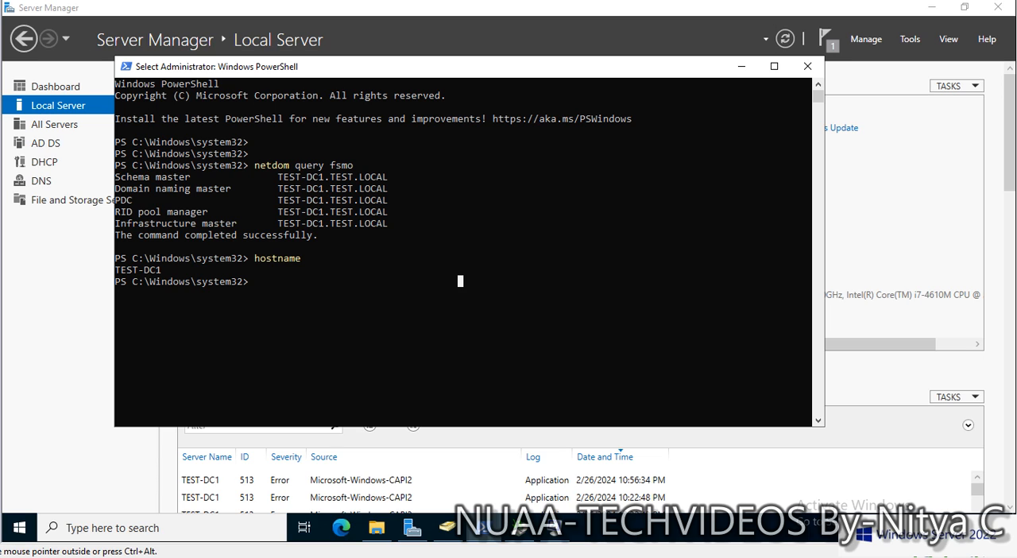
{"action": "left_click", "coordinate": [741, 66]}
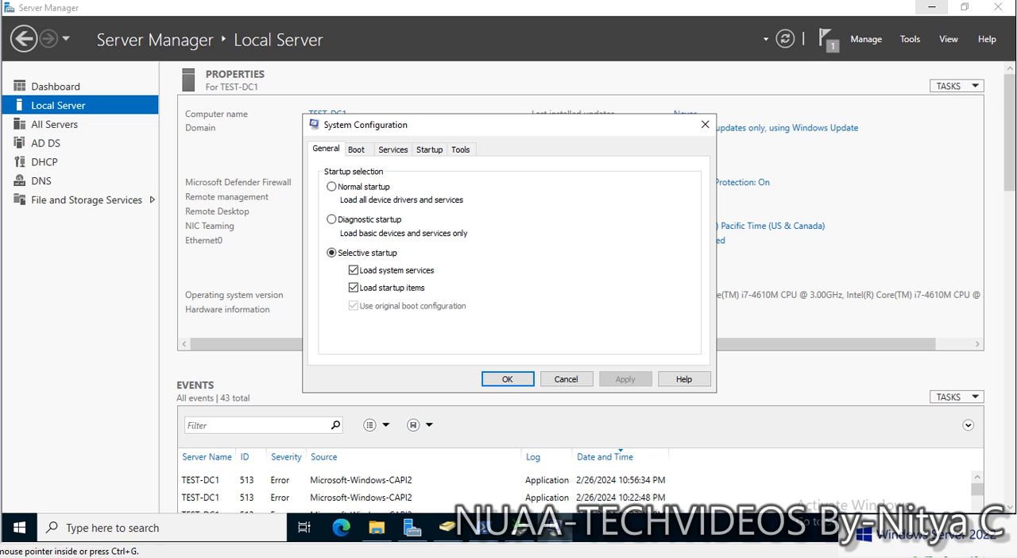
{"action": "left_click", "coordinate": [357, 149]}
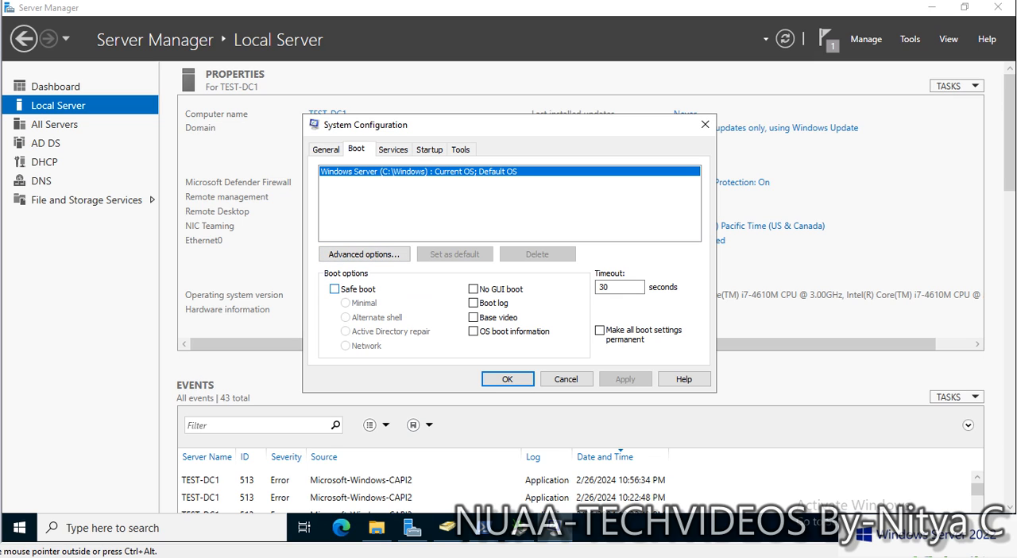
{"action": "left_click", "coordinate": [333, 288]}
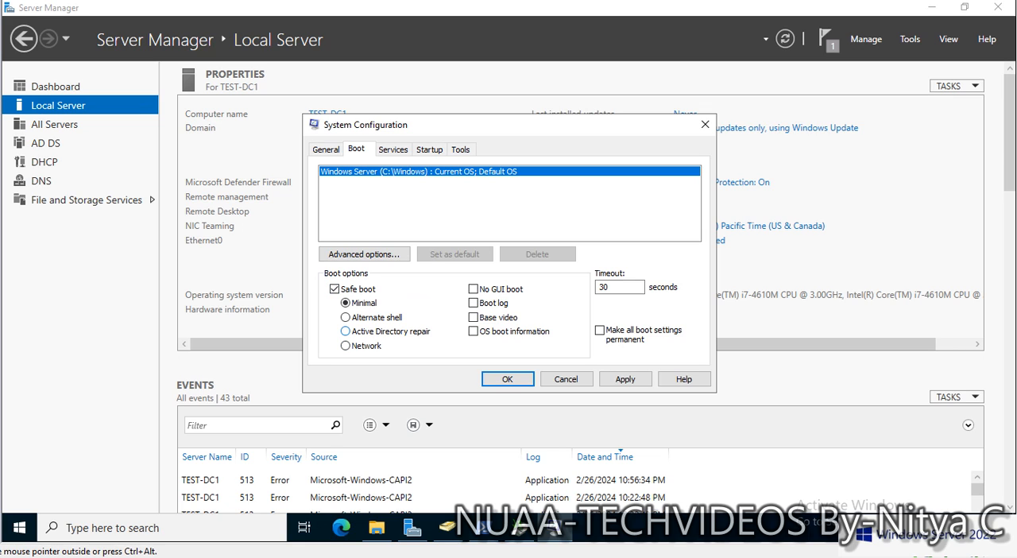
{"action": "left_click", "coordinate": [346, 331]}
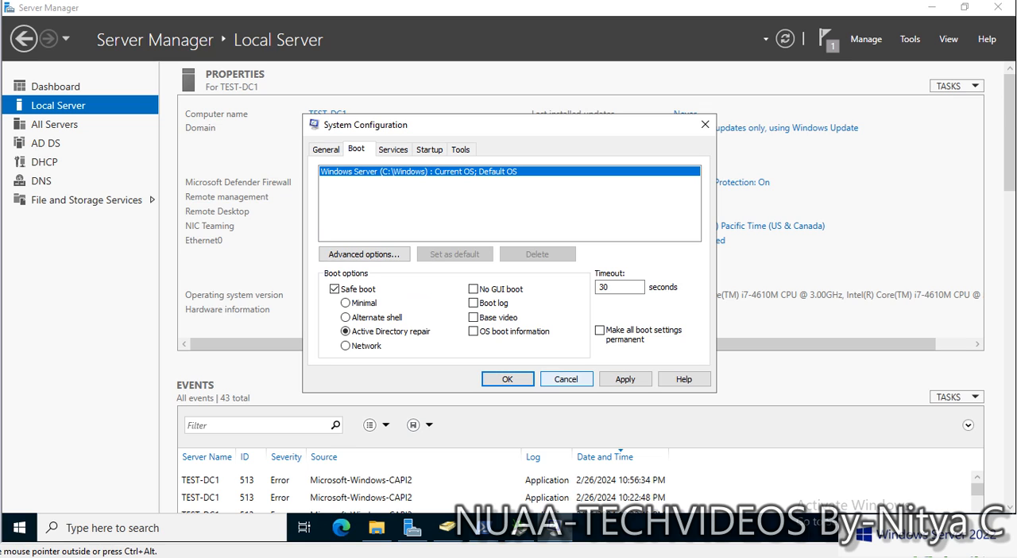
{"action": "left_click", "coordinate": [625, 379]}
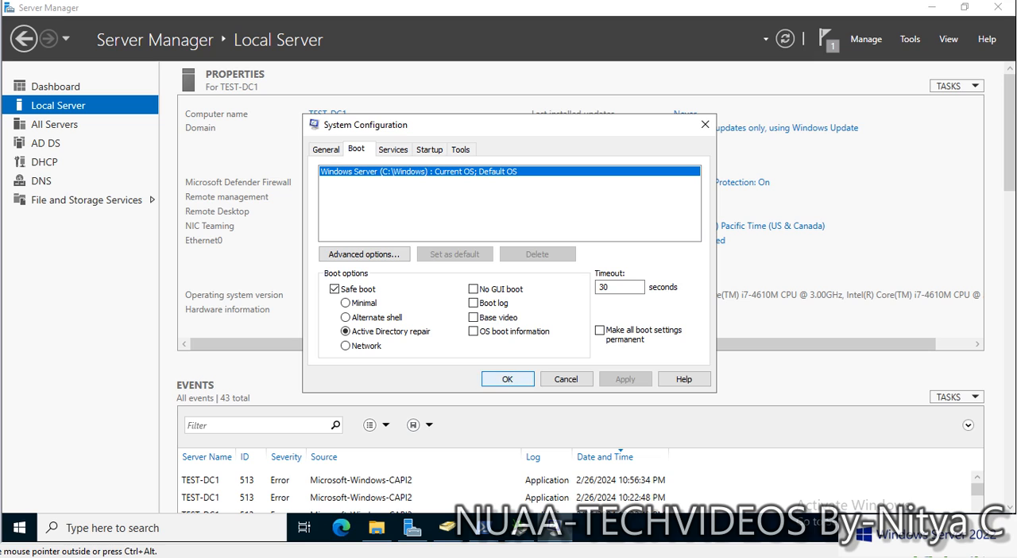
{"action": "left_click", "coordinate": [507, 379]}
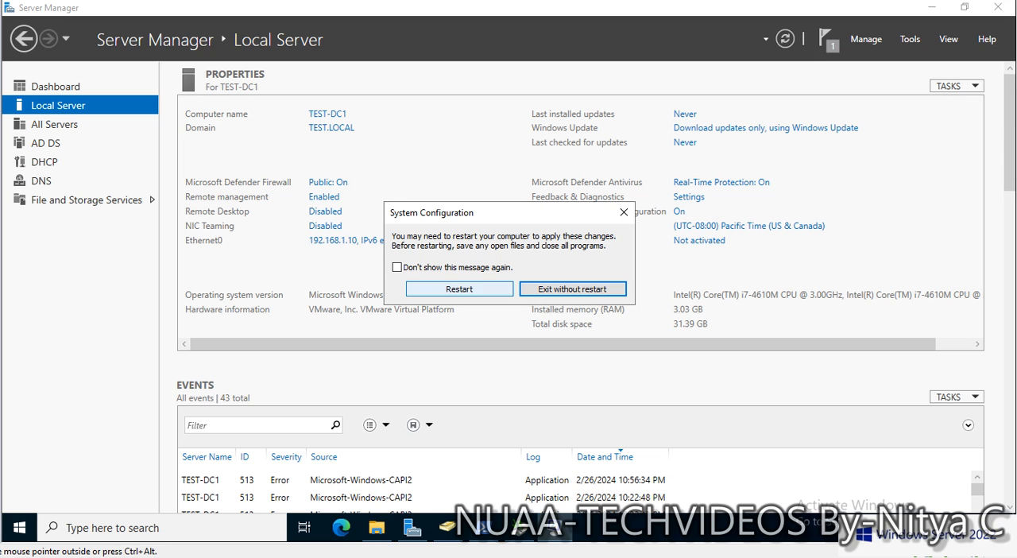
{"action": "left_click", "coordinate": [459, 289]}
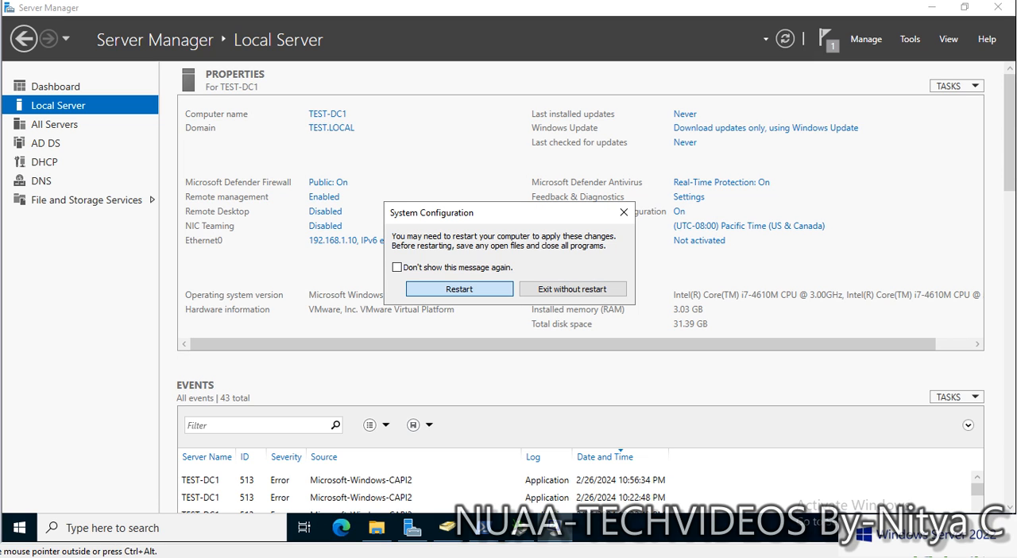
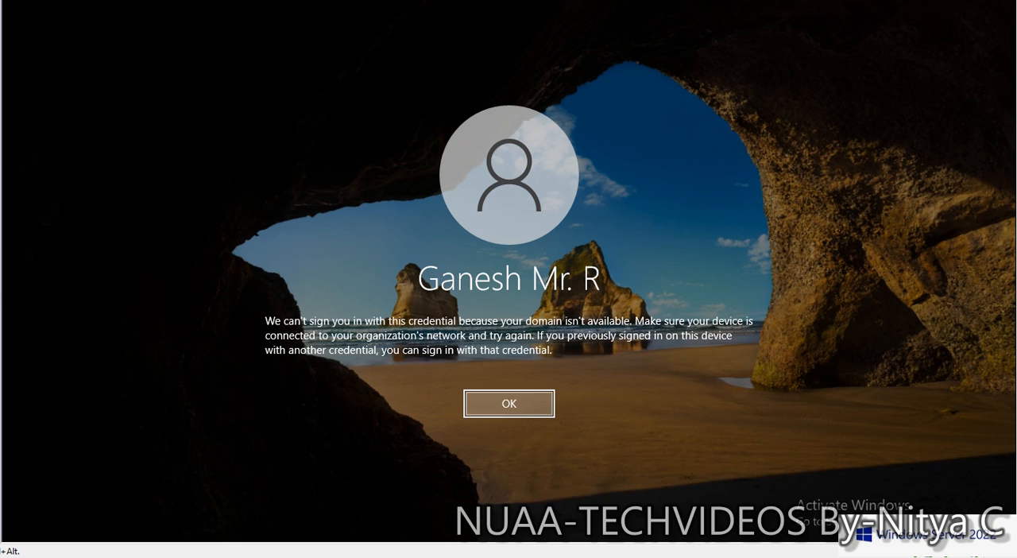
- Dismiss the domain sign-in error and sign in as another user, .\administrator, entering the account password
{"action": "key", "text": "Return"}
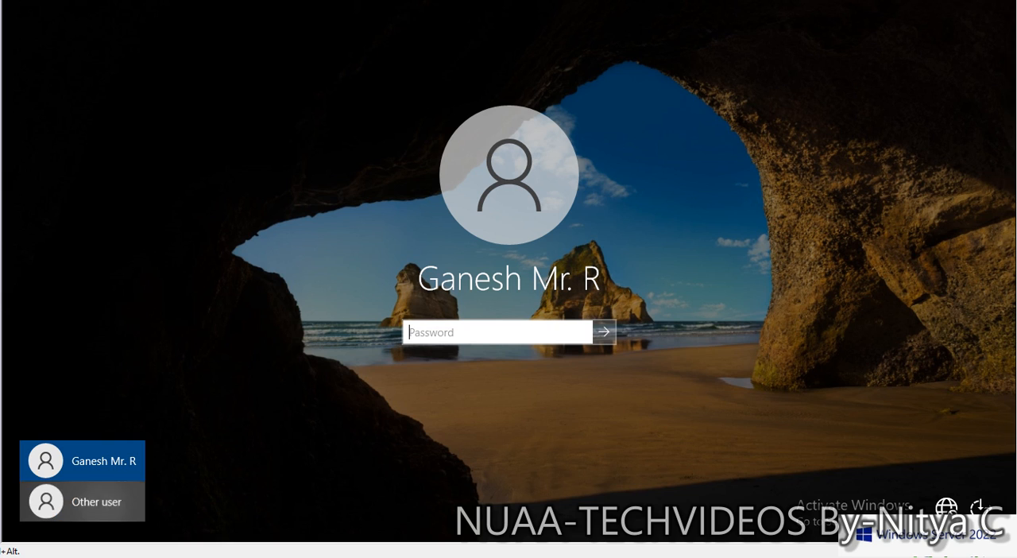
{"action": "left_click", "coordinate": [82, 501]}
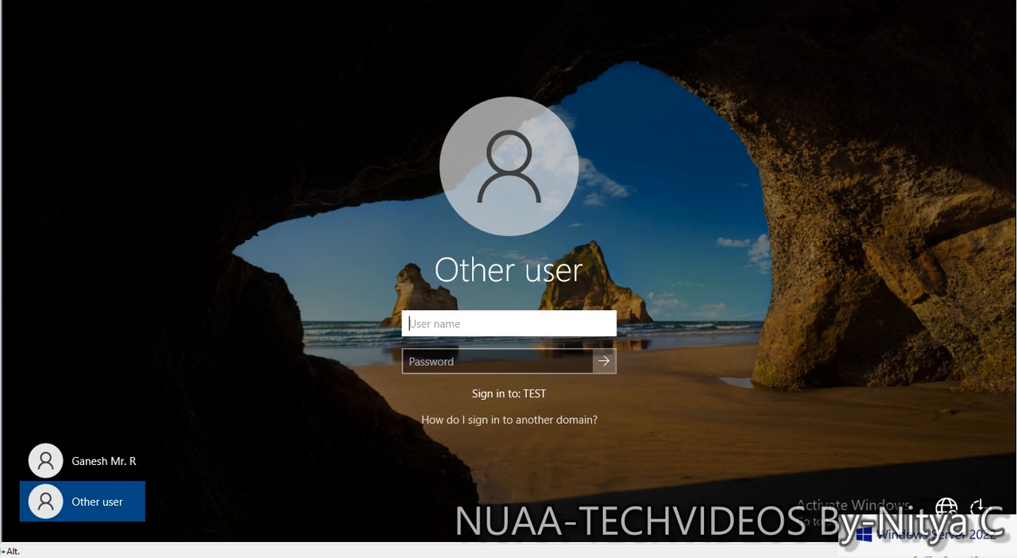
{"action": "type", "text": ".\\"}
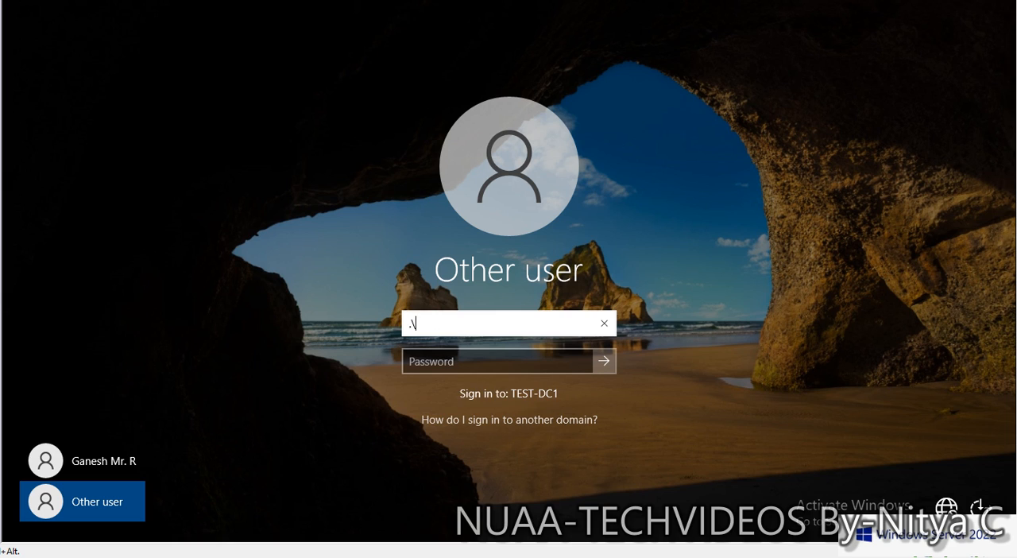
{"action": "type", "text": "administrator"}
{"action": "key", "text": "Tab"}
{"action": "type", "text": "••••"}
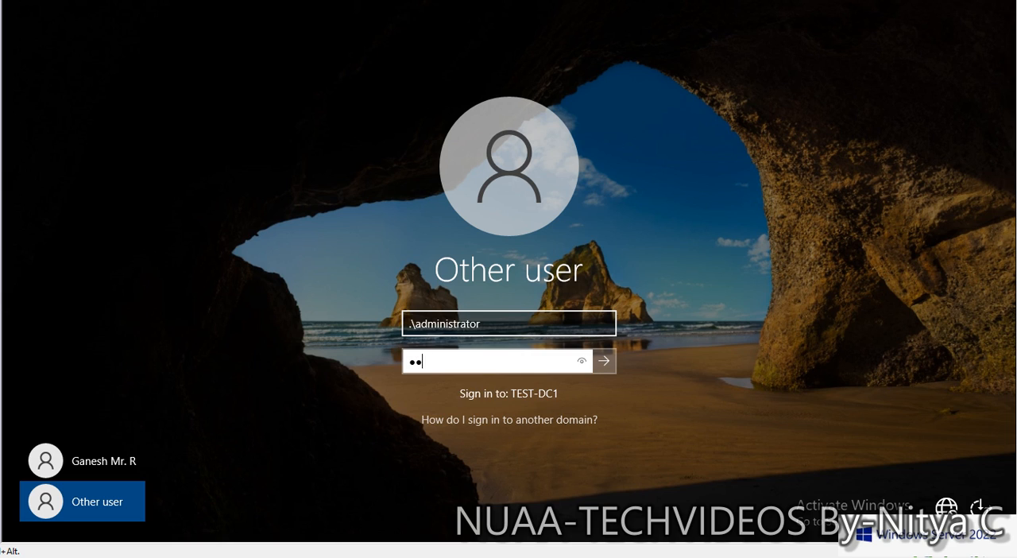
{"action": "type", "text": "••••••"}
{"action": "key", "text": "Return"}
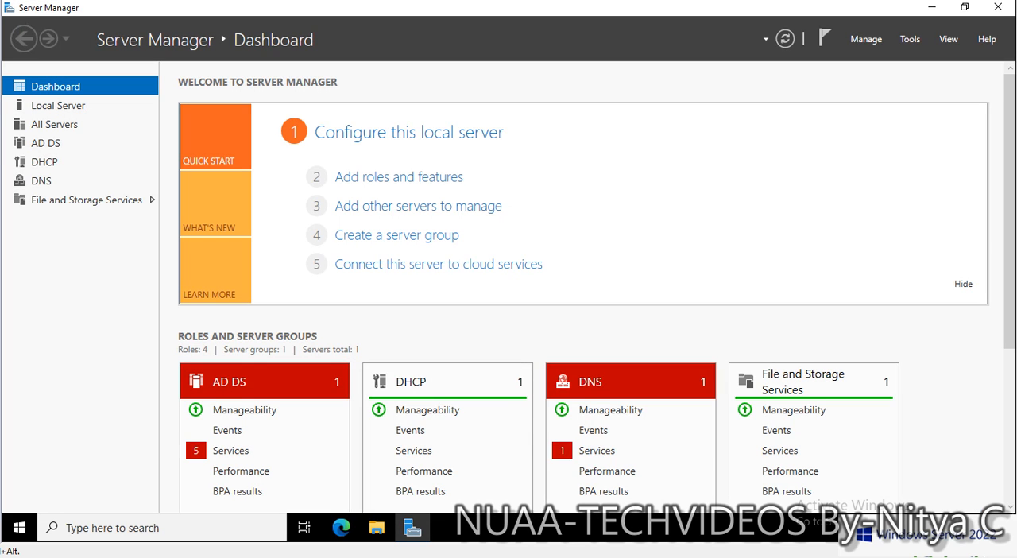
- Open Windows Server Backup from Server Manager and select the 2/26/2024 10:22 PM backup message
{"action": "left_click", "coordinate": [909, 39]}
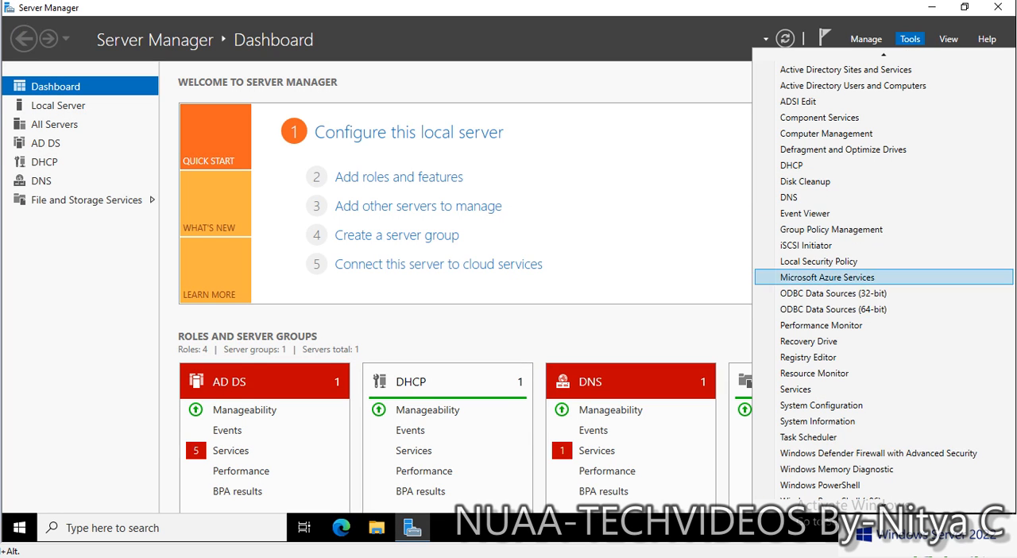
{"action": "scroll", "coordinate": [882, 471], "scroll_direction": "down", "scroll_amount": 1}
{"action": "key", "text": "Down"}
{"action": "key", "text": "Down"}
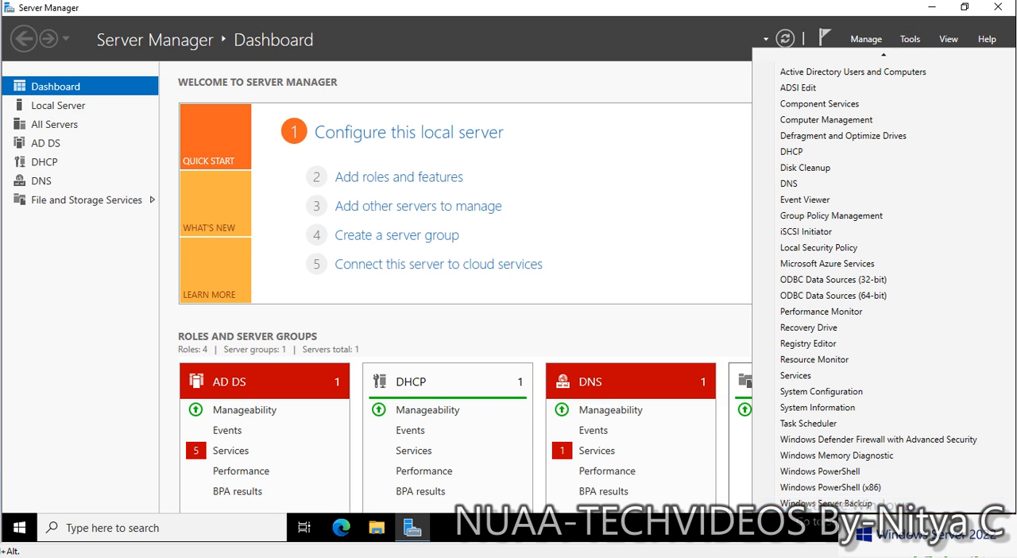
{"action": "key", "text": "Return"}
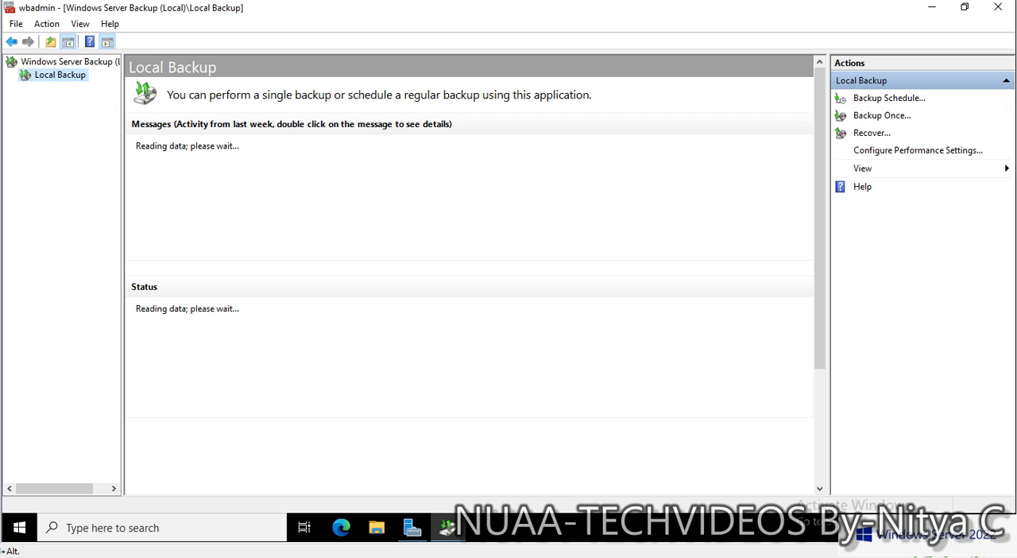
{"action": "left_click", "coordinate": [290, 166]}
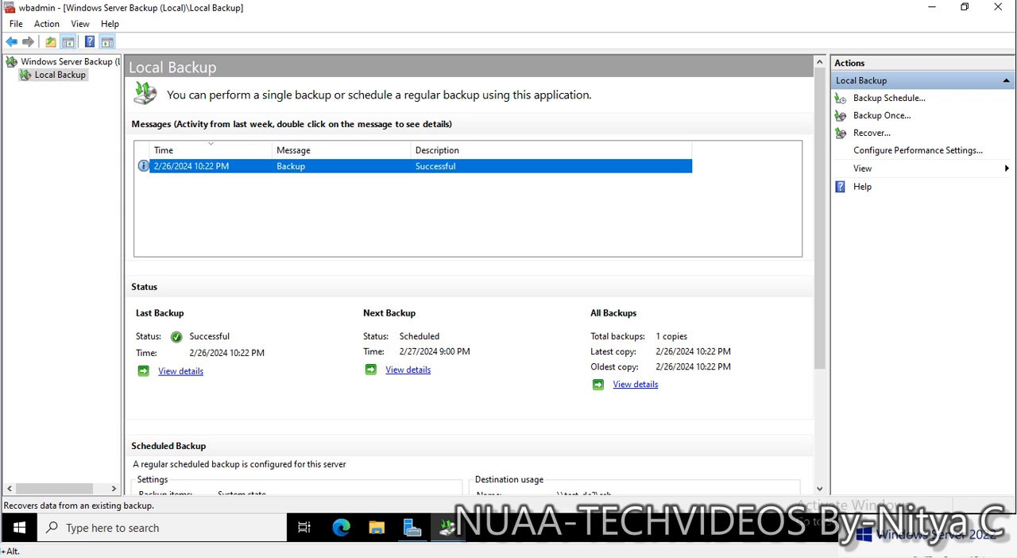
- Start a recovery from a backup stored on another location, with remote shared folder as the location type
{"action": "left_click", "coordinate": [871, 133]}
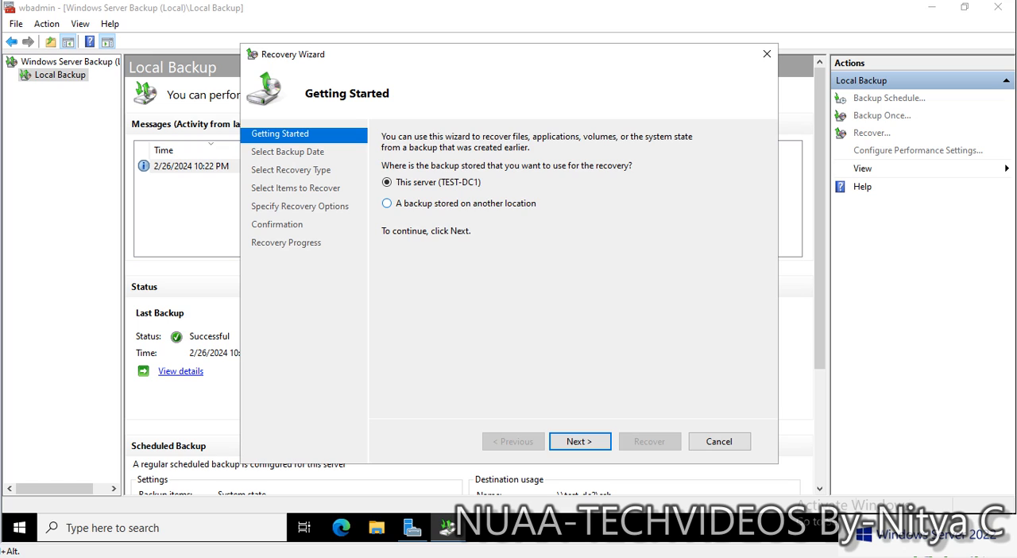
{"action": "left_click", "coordinate": [387, 203]}
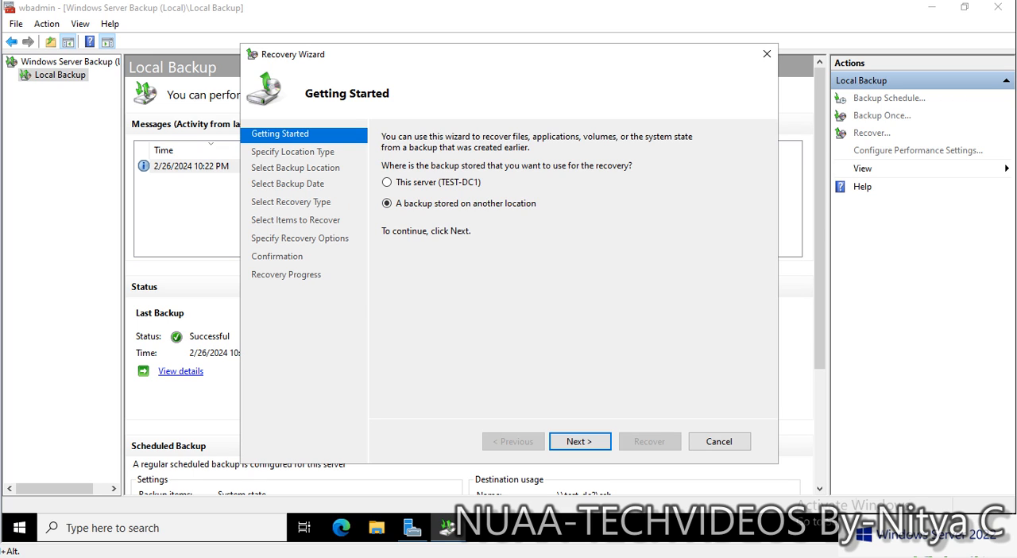
{"action": "left_click", "coordinate": [580, 441]}
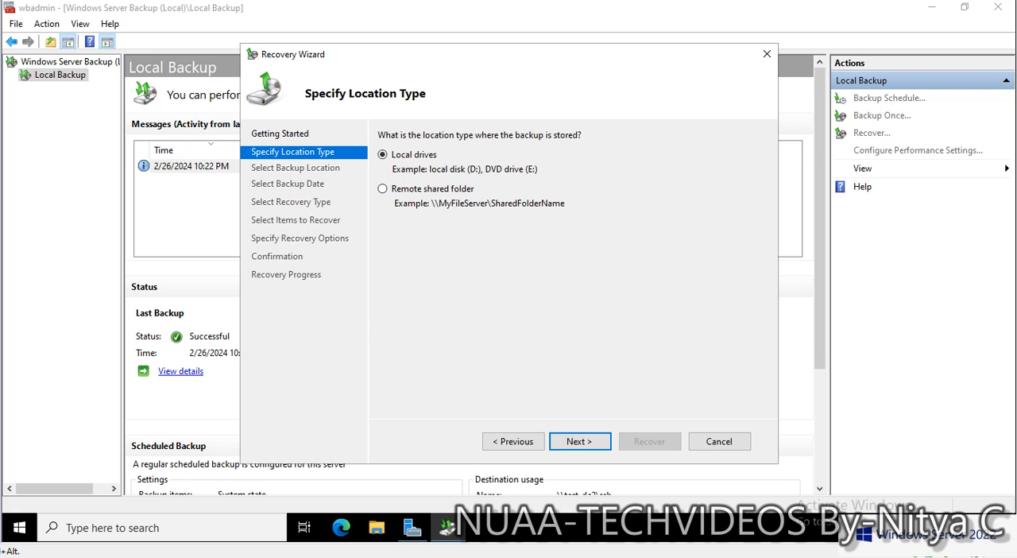
{"action": "left_click", "coordinate": [383, 189]}
{"action": "left_click", "coordinate": [580, 441]}
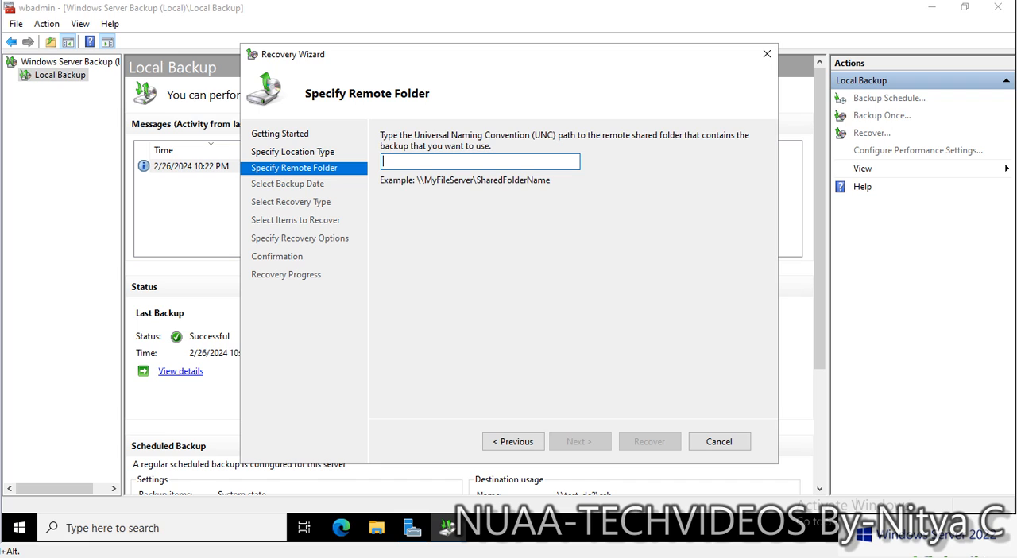
- Specify \\test-dc2\SSB as the remote shared folder containing the backup
{"action": "type", "text": "\\\\"}
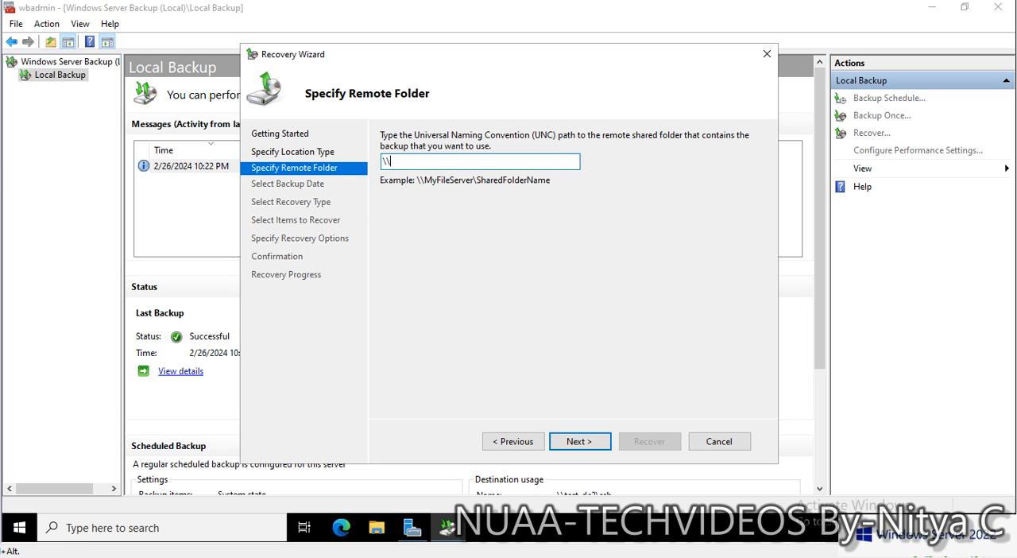
{"action": "type", "text": "test-dc2\\"}
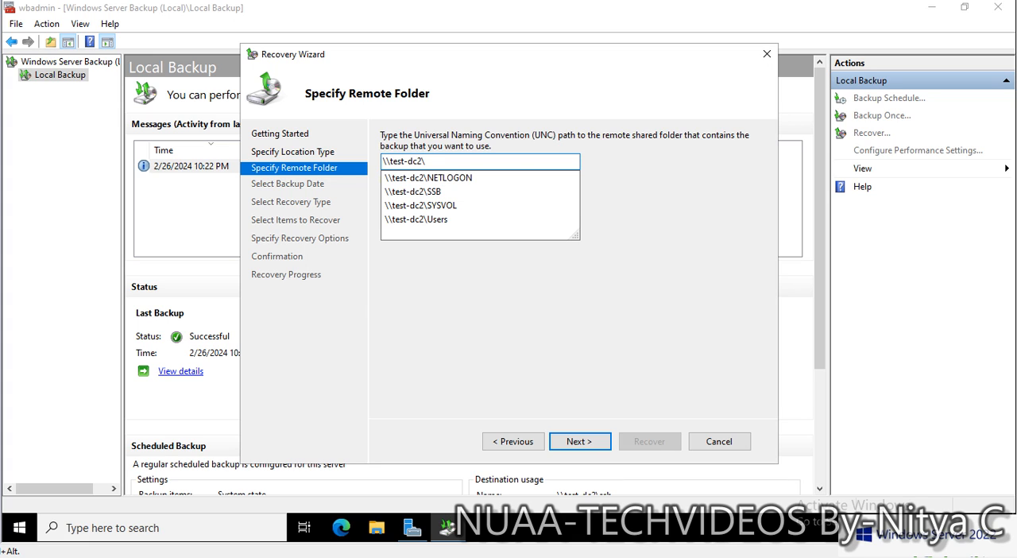
{"action": "left_click", "coordinate": [413, 191]}
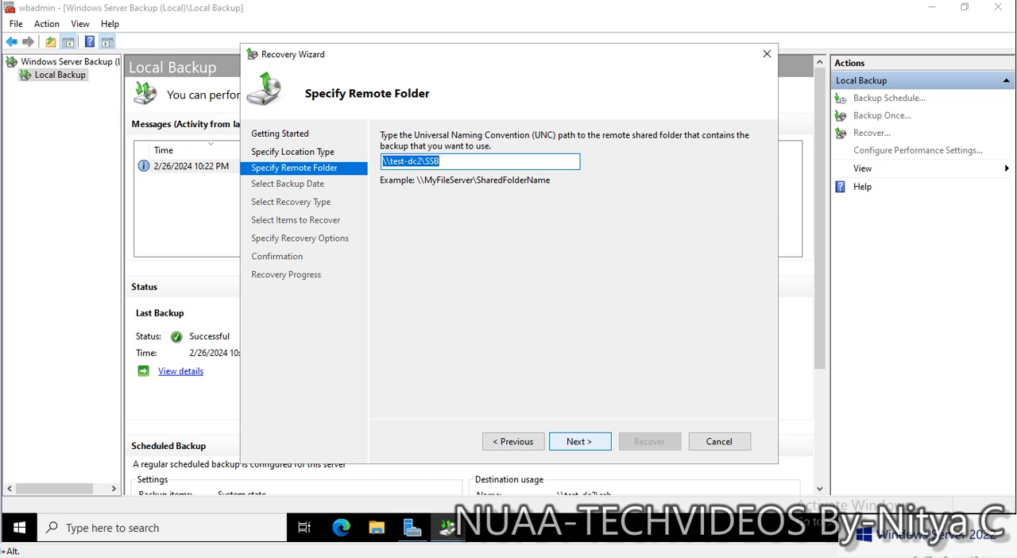
{"action": "key", "text": "Return"}
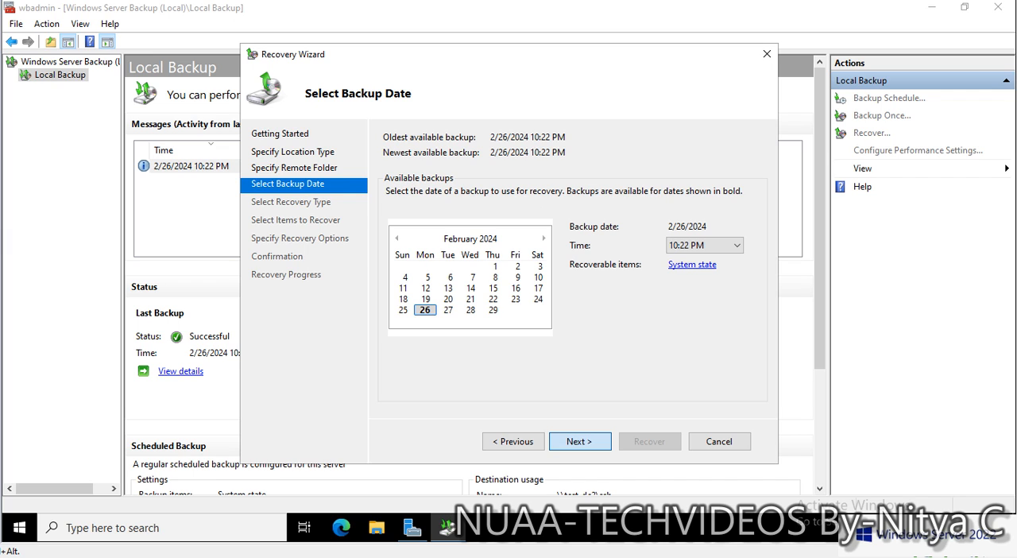
- Accept the 2/26/2024 10:22 PM backup and choose System state as the recovery type
{"action": "left_click", "coordinate": [579, 441]}
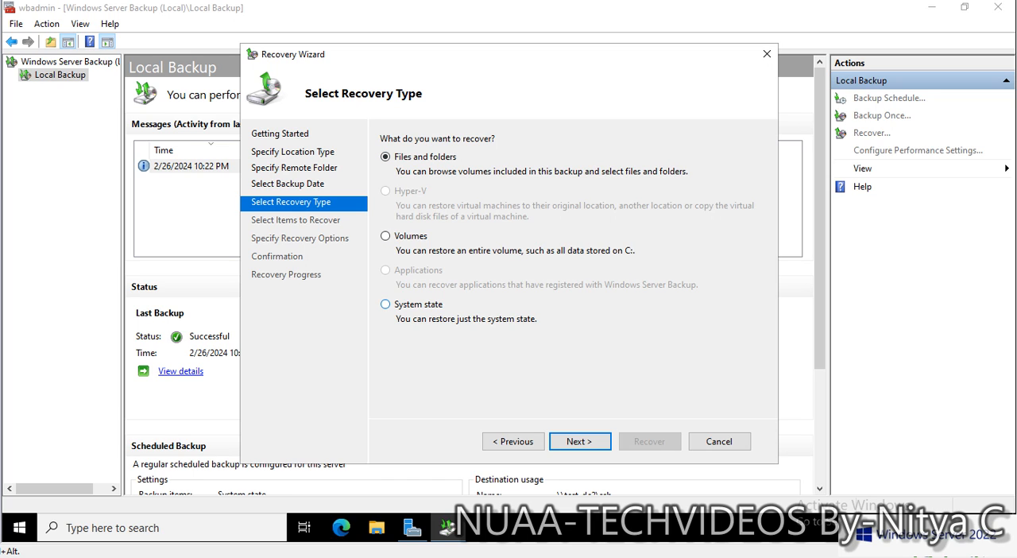
{"action": "left_click", "coordinate": [386, 304]}
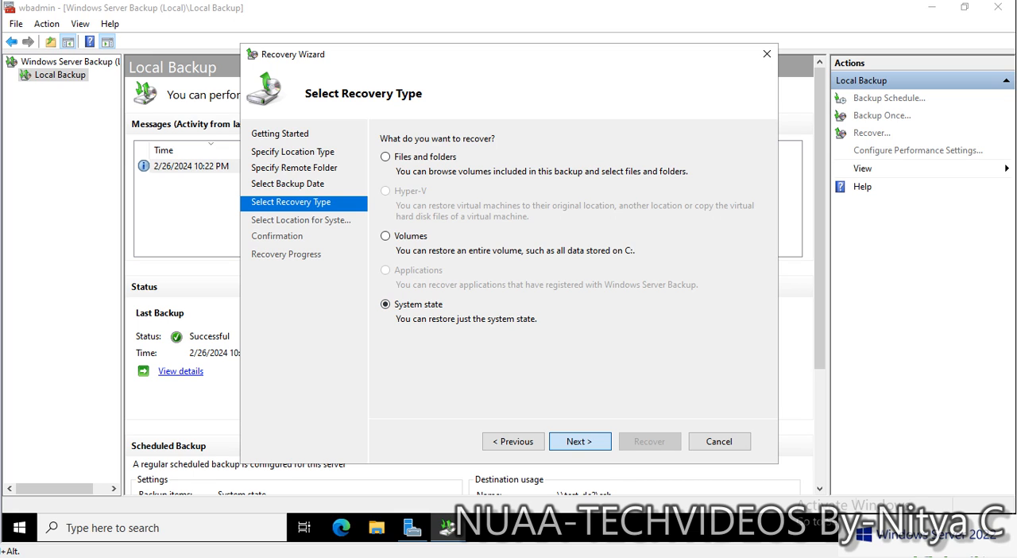
{"action": "left_click", "coordinate": [579, 441]}
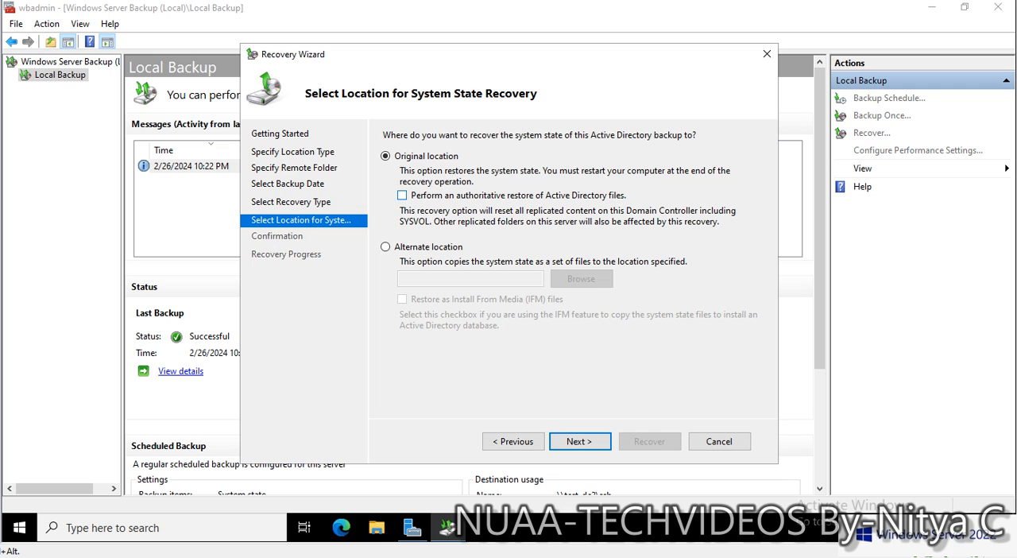
- Enable an authoritative restore of Active Directory files to the original location and accept the resynchronization and remote folder warnings
{"action": "left_click", "coordinate": [402, 195]}
{"action": "left_click", "coordinate": [579, 441]}
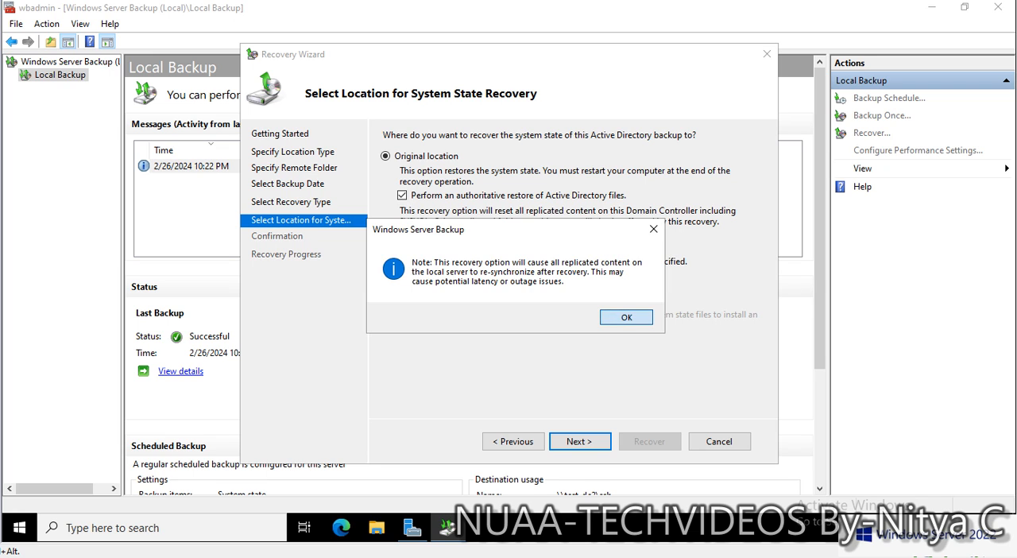
{"action": "left_click", "coordinate": [626, 316]}
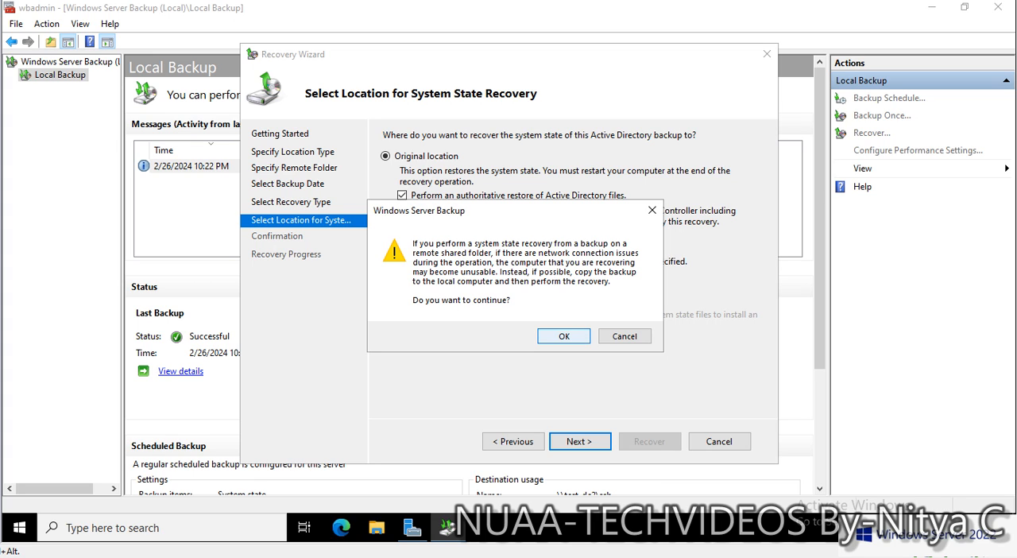
{"action": "left_click", "coordinate": [564, 336]}
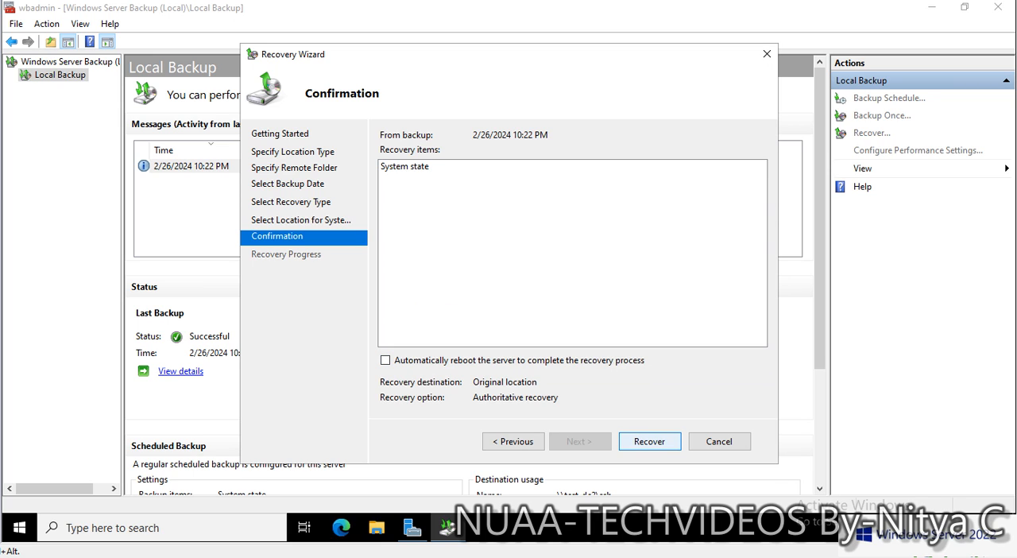
- Start the system state recovery, confirm that it cannot be cancelled, and dismiss the recovery console once the server has restarted
{"action": "key", "text": "Return"}
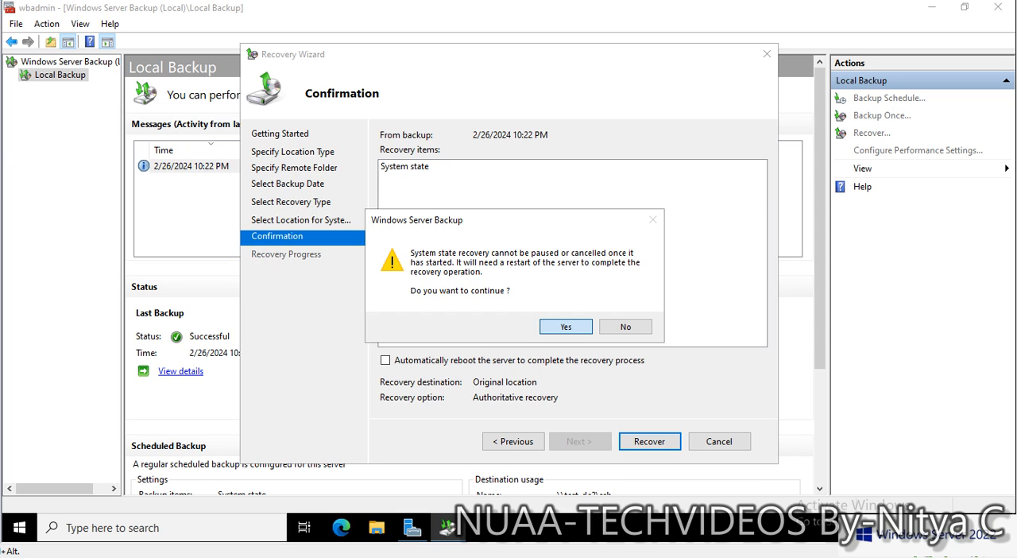
{"action": "key", "text": "Return"}
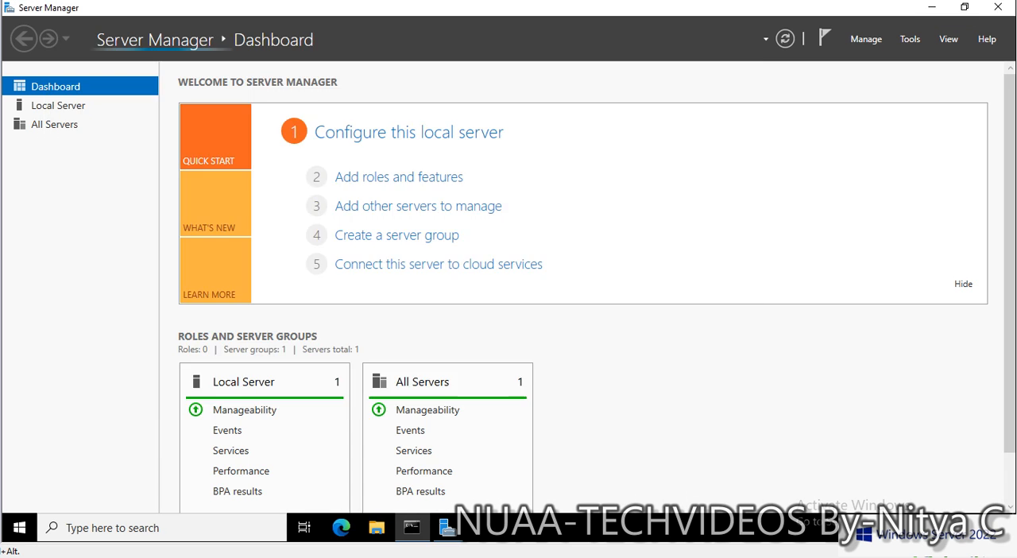
{"action": "key", "text": "Return"}
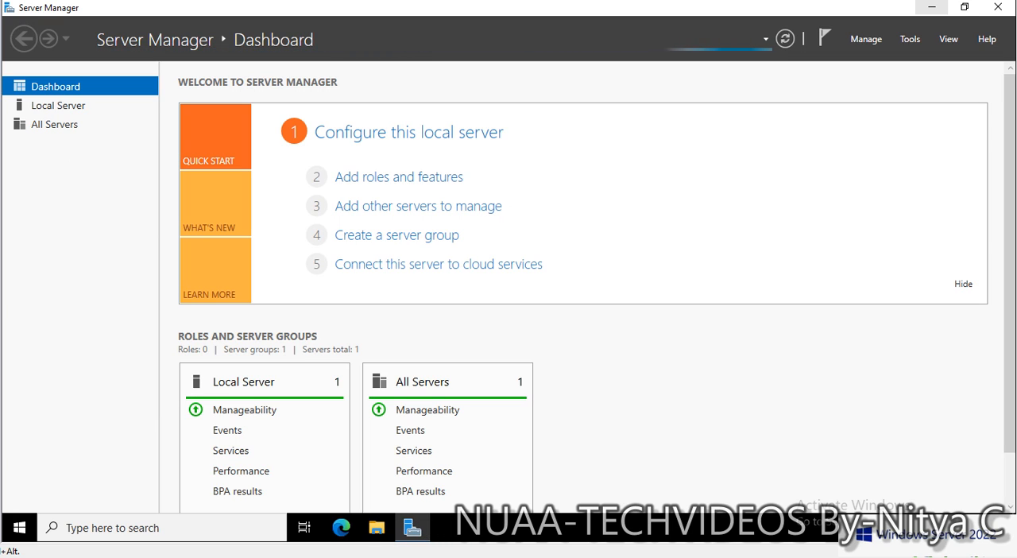
- Minimize Server Manager and run msconfig to open System Configuration
{"action": "left_click", "coordinate": [931, 7]}
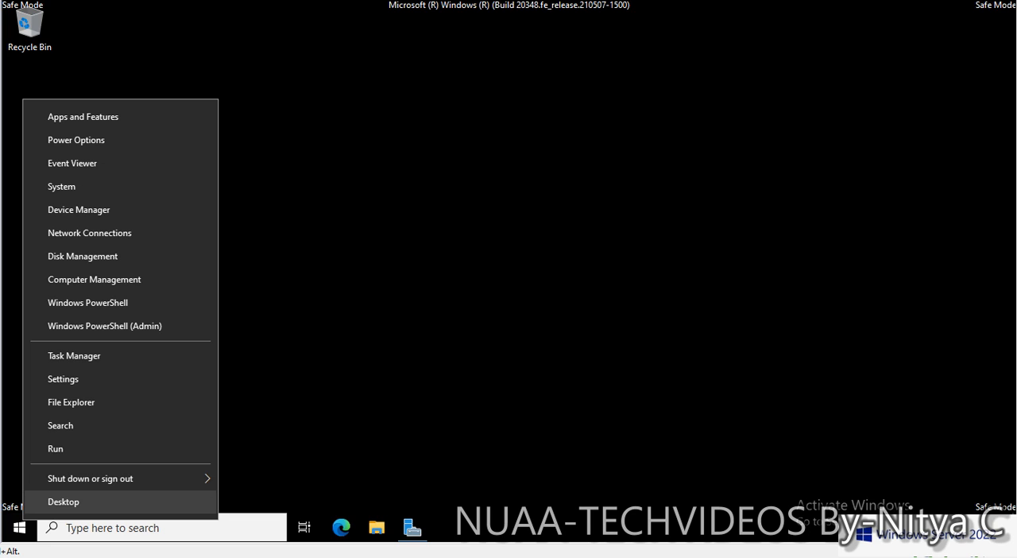
{"action": "right_click", "coordinate": [19, 528]}
{"action": "left_click", "coordinate": [79, 449]}
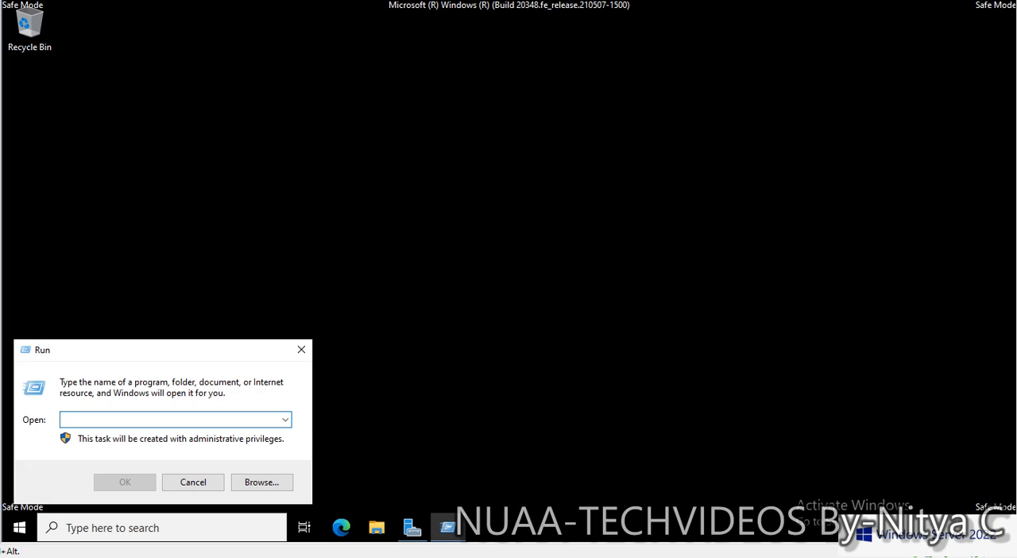
{"action": "type", "text": "msc"}
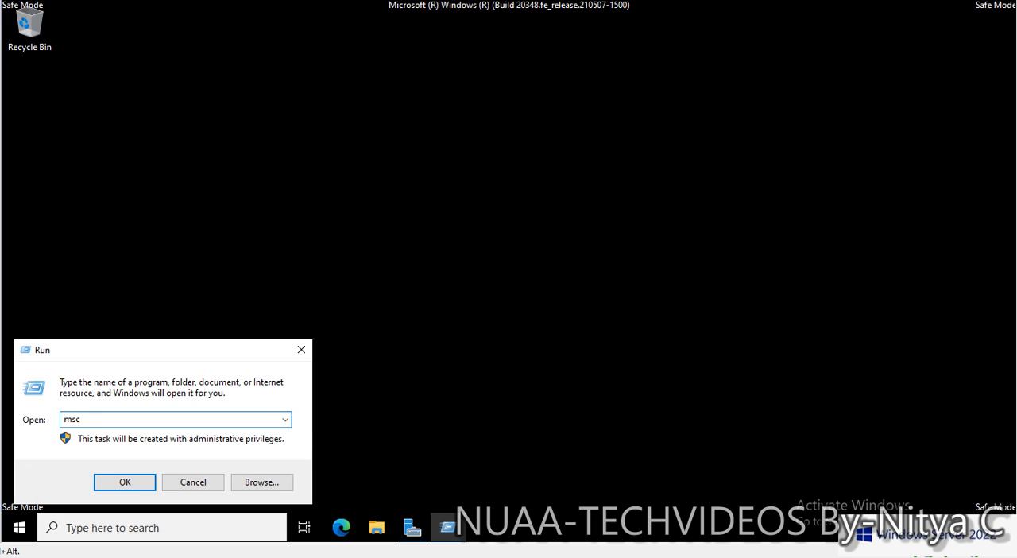
{"action": "type", "text": "onfig"}
{"action": "key", "text": "Return"}
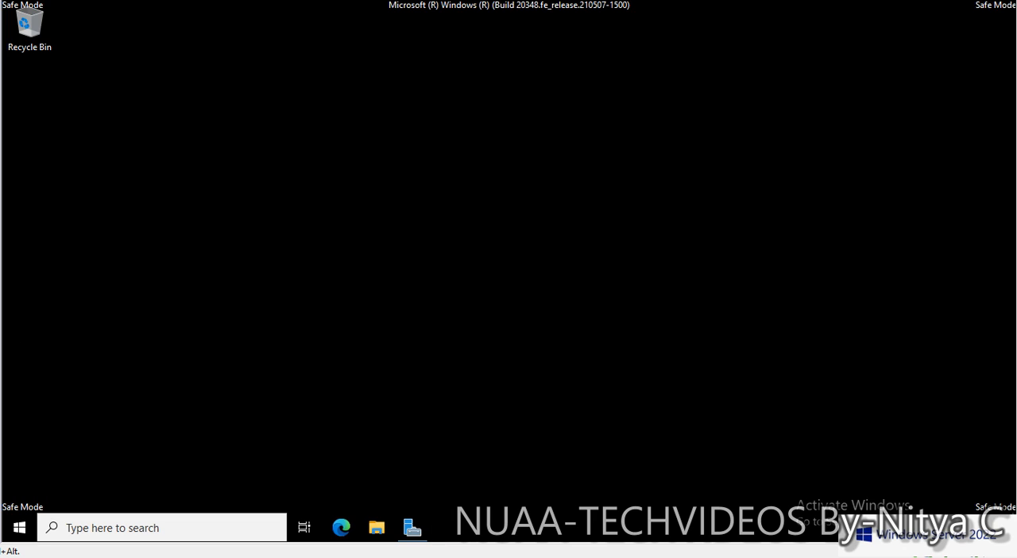
- Disable safe boot in System Configuration, apply the change and restart the server
{"action": "left_click", "coordinate": [356, 149]}
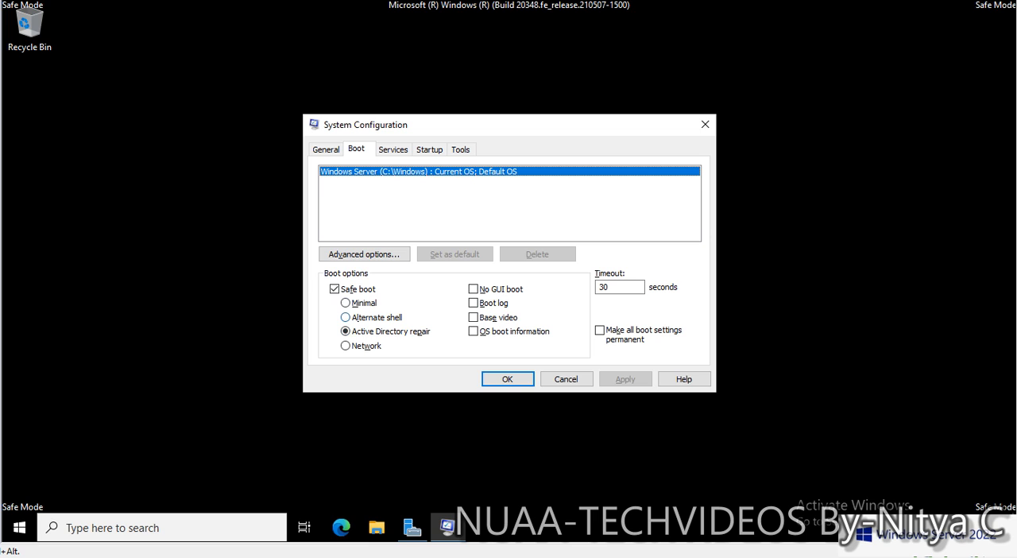
{"action": "left_click", "coordinate": [335, 289]}
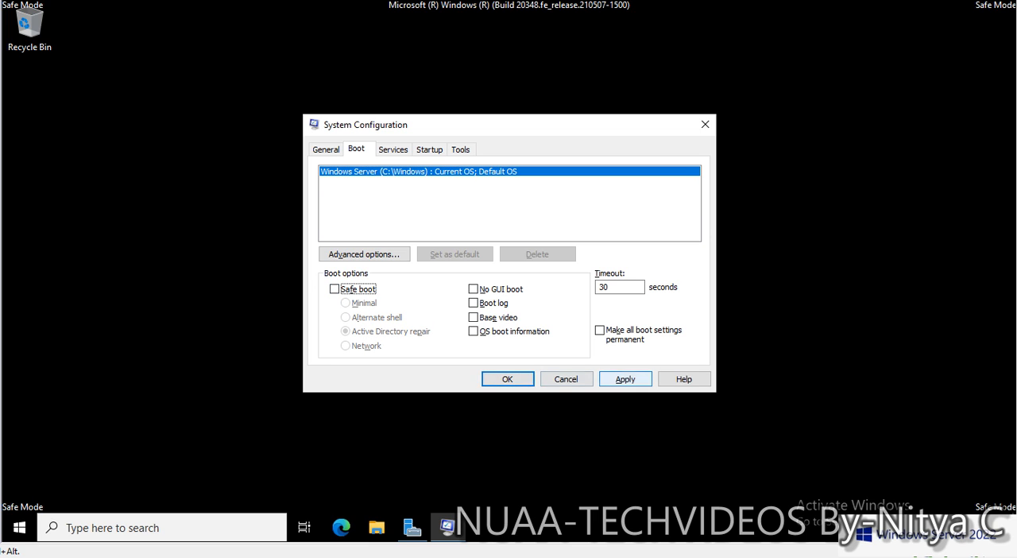
{"action": "left_click", "coordinate": [625, 379]}
{"action": "key", "text": "Return"}
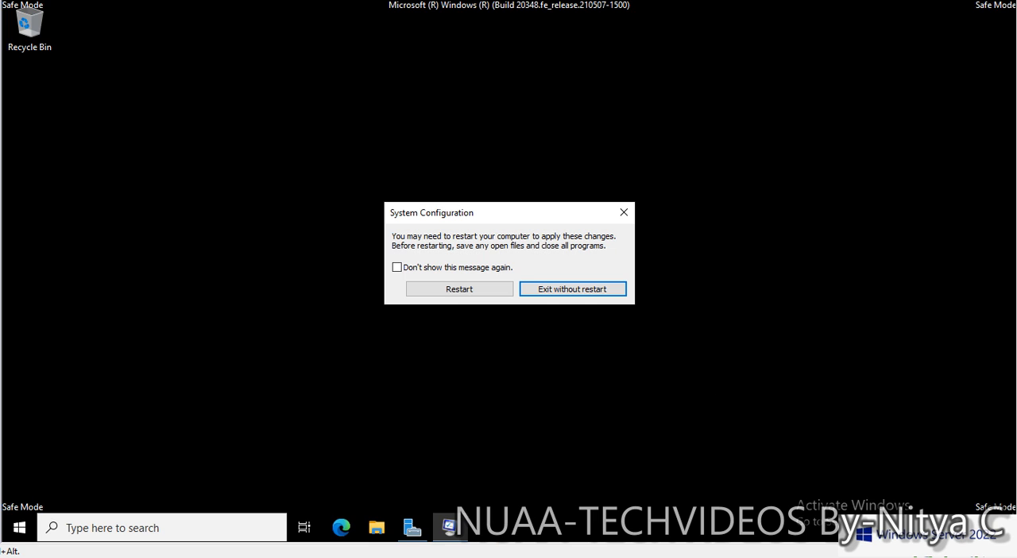
{"action": "key", "text": "Return"}
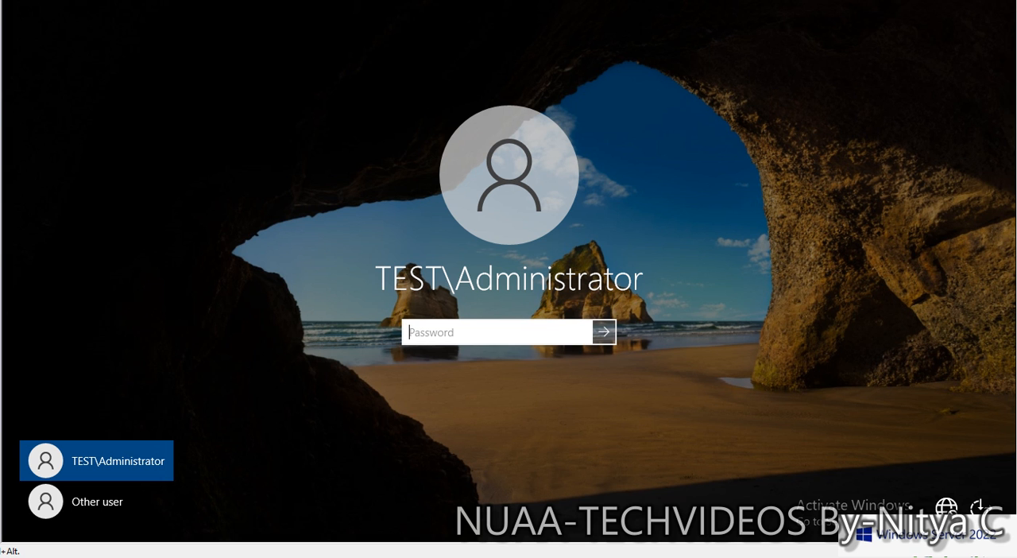
- Sign in to the TEST domain as another user, entering that account's user name and password
{"action": "type", "text": "••"}
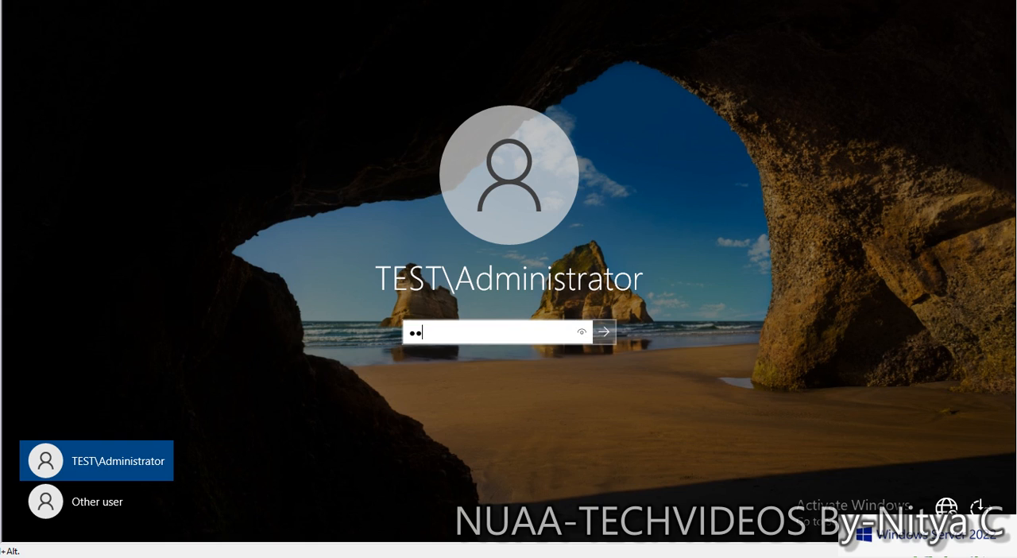
{"action": "left_click", "coordinate": [97, 501]}
{"action": "type", "text": "g"}
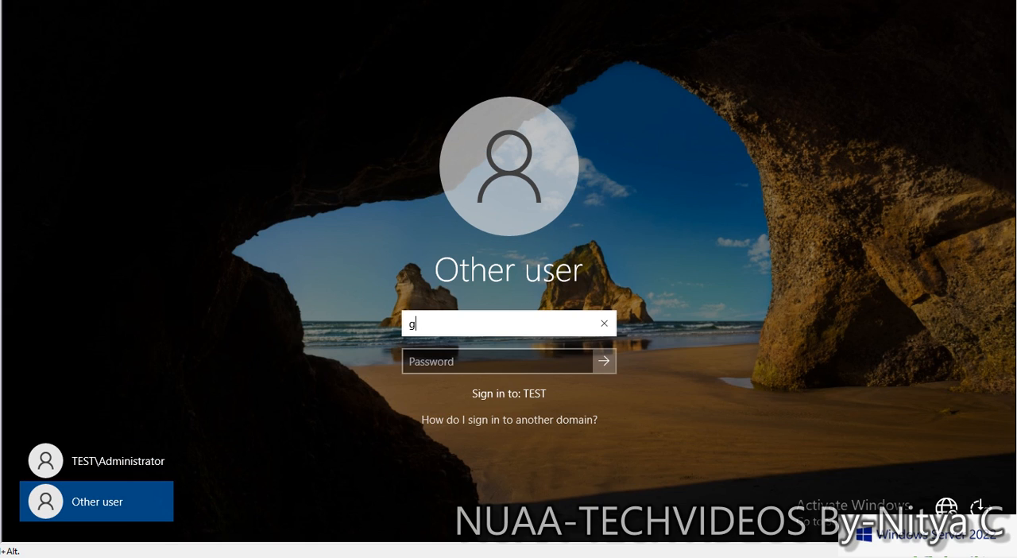
{"action": "type", "text": "aneshr"}
{"action": "key", "text": "Tab"}
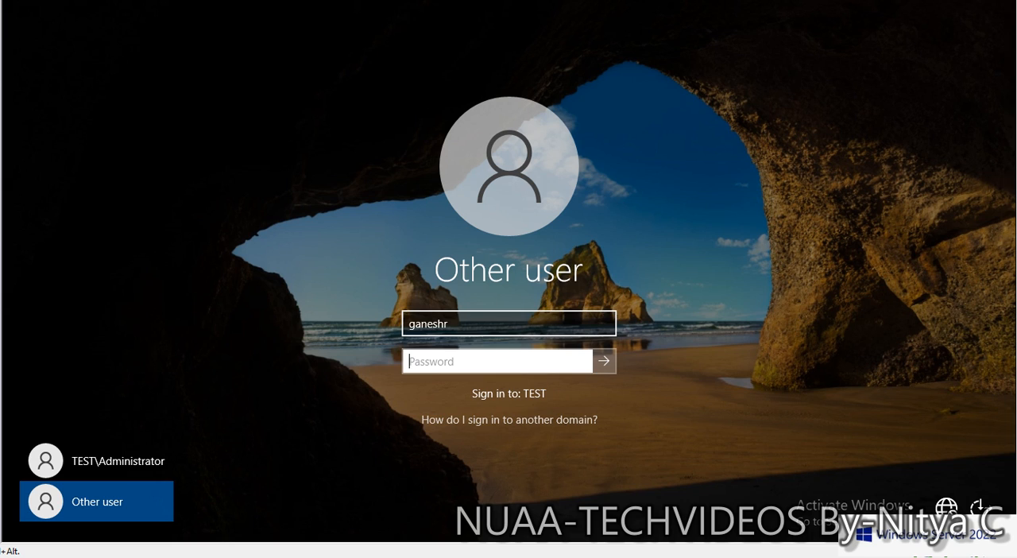
{"action": "type", "text": "••••••••••"}
{"action": "key", "text": "Return"}
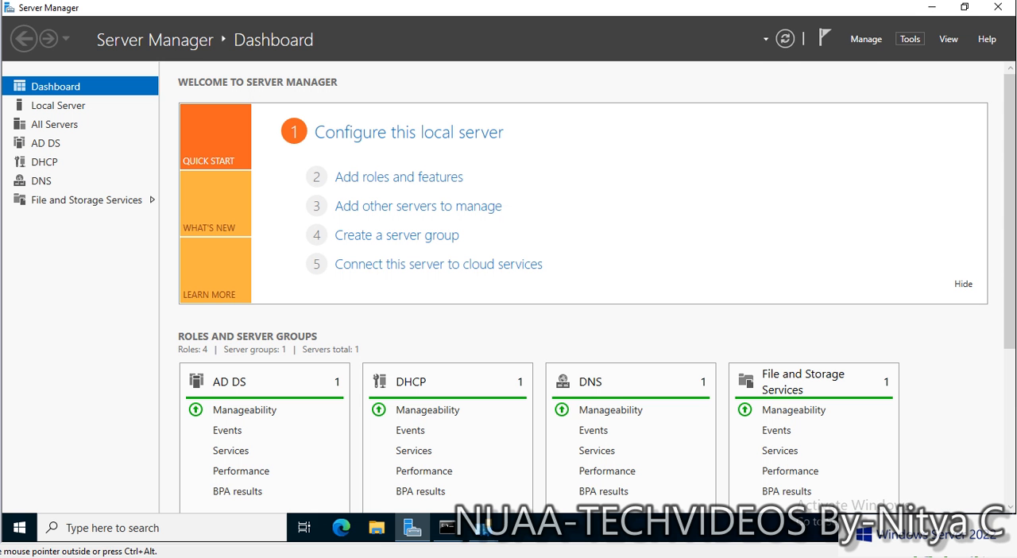
- Open Active Directory Users and Computers, view the BLR organizational unit under TEST.LOCAL, and fit the Name column to its contents
{"action": "left_click", "coordinate": [909, 39]}
{"action": "left_click", "coordinate": [852, 122]}
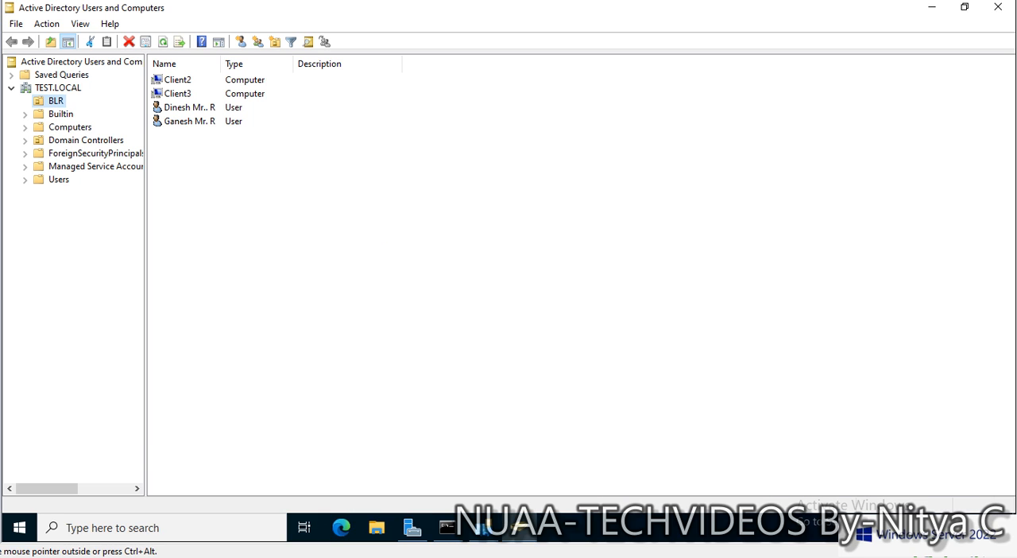
{"action": "left_click", "coordinate": [61, 114]}
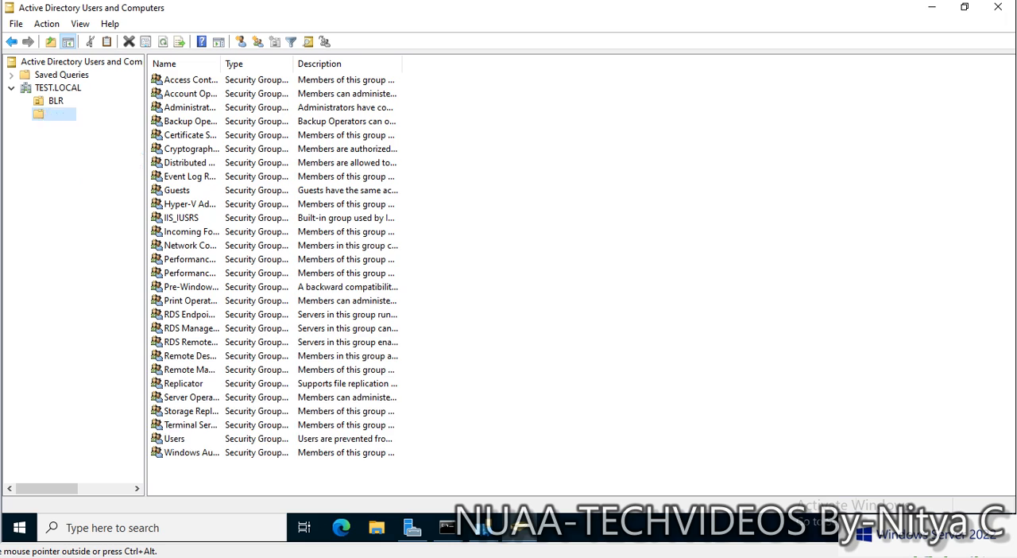
{"action": "left_click", "coordinate": [58, 88]}
{"action": "left_click", "coordinate": [56, 100]}
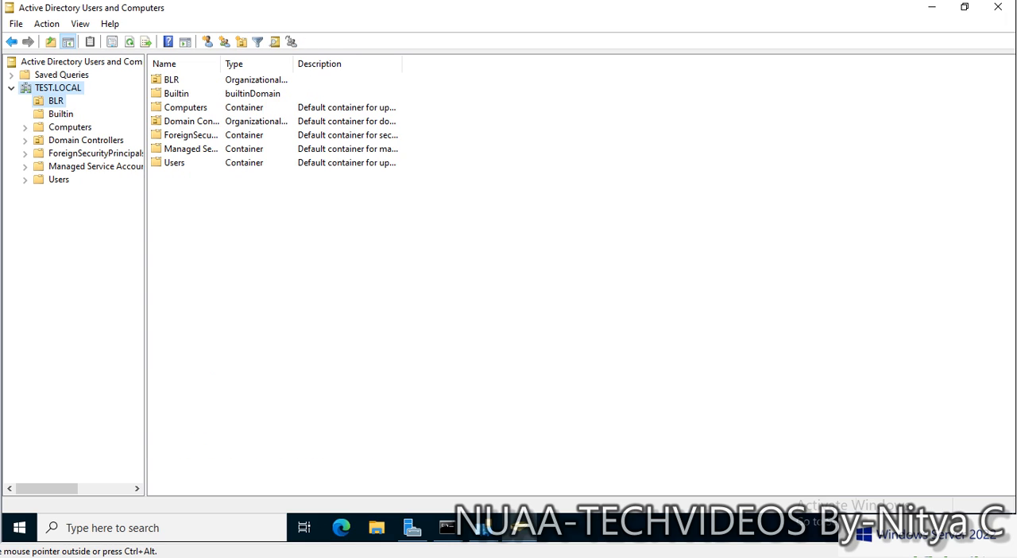
{"action": "double_click", "coordinate": [220, 64]}
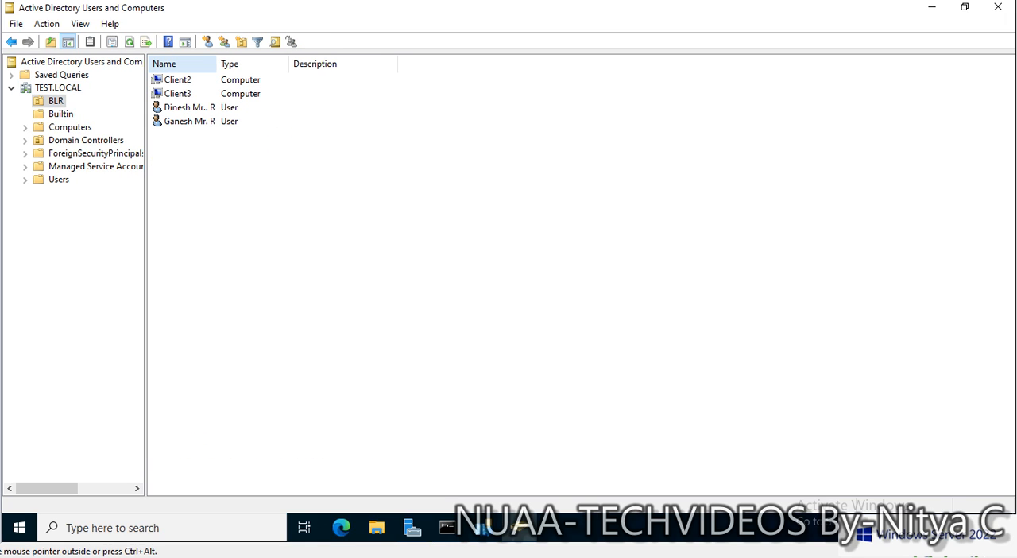
- Check the Client2 and Client3 computer accounts in the BLR organizational unit and minimize the console
{"action": "left_click", "coordinate": [177, 80]}
{"action": "left_click", "coordinate": [178, 94]}
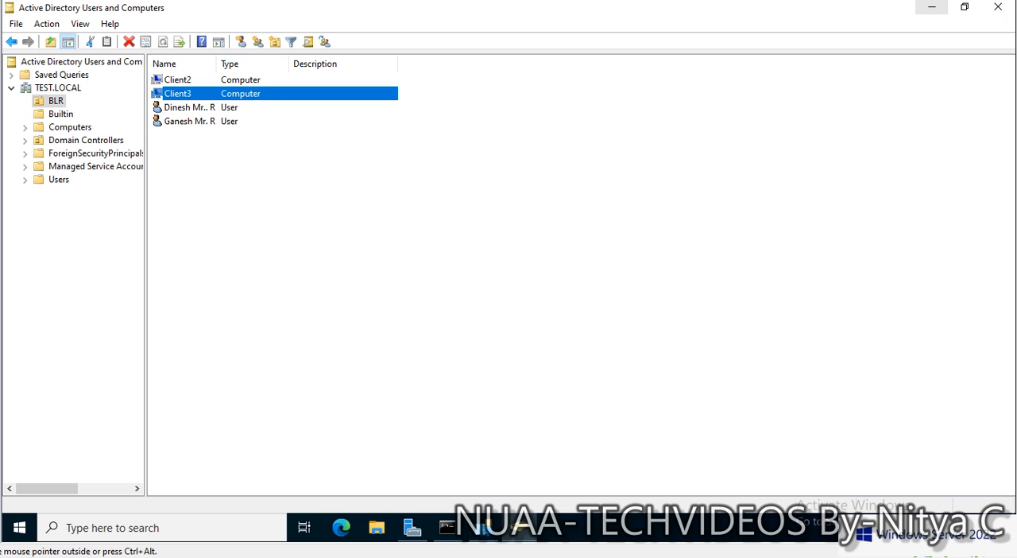
{"action": "left_click", "coordinate": [930, 7]}
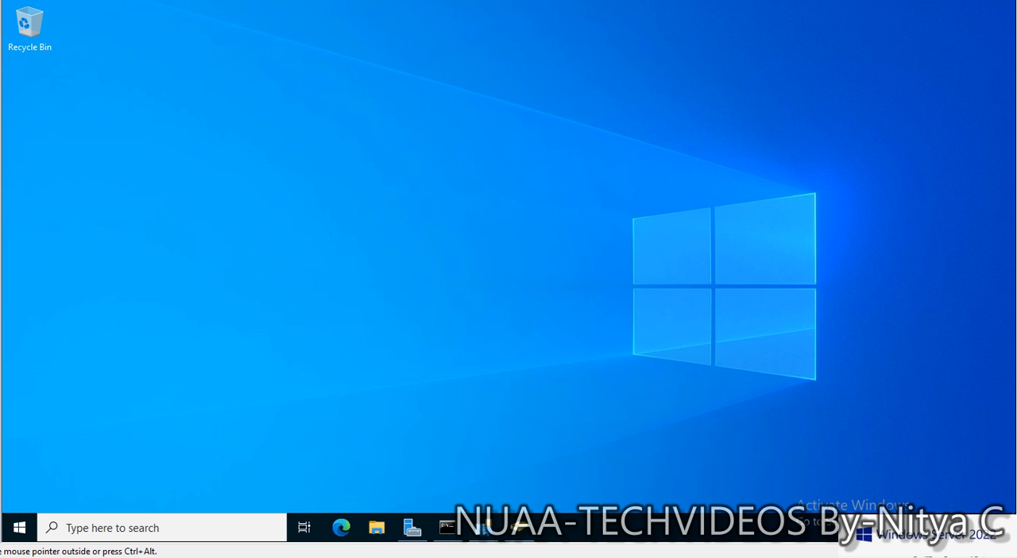